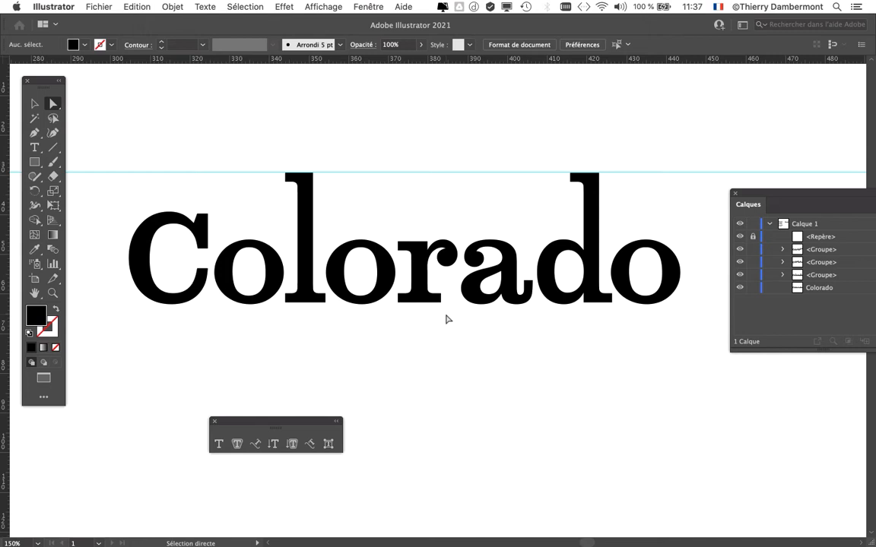
Move the Layers panel partly aside and activate the Group Selection tool (Sélection directe progressive)
drag(732, 193, 776, 188)
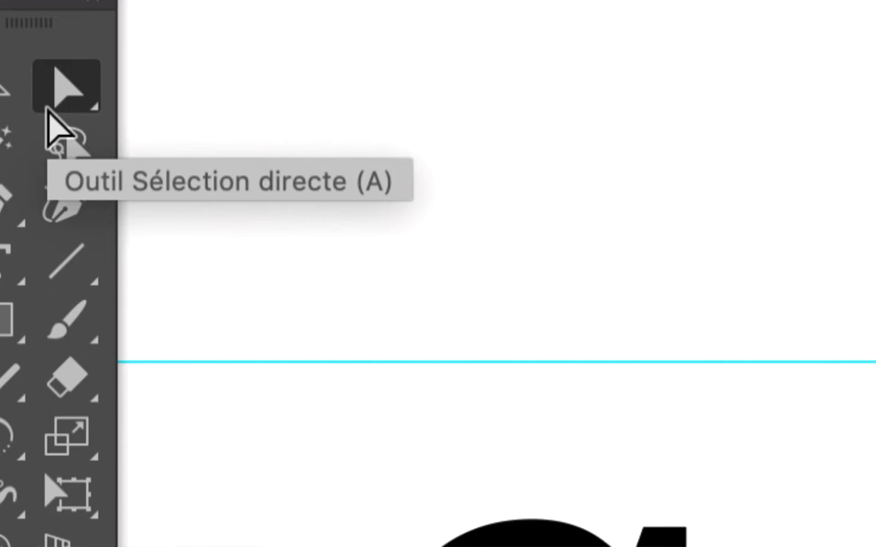
click(51, 106)
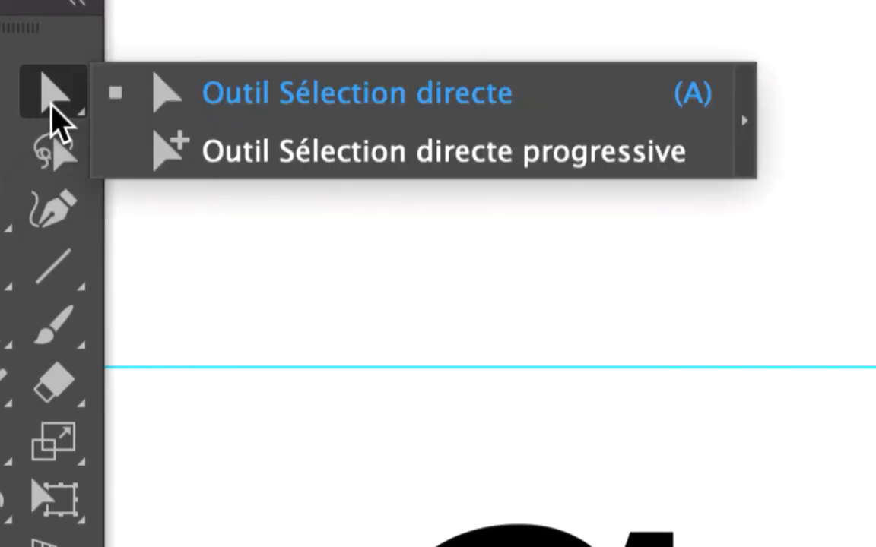
click(83, 133)
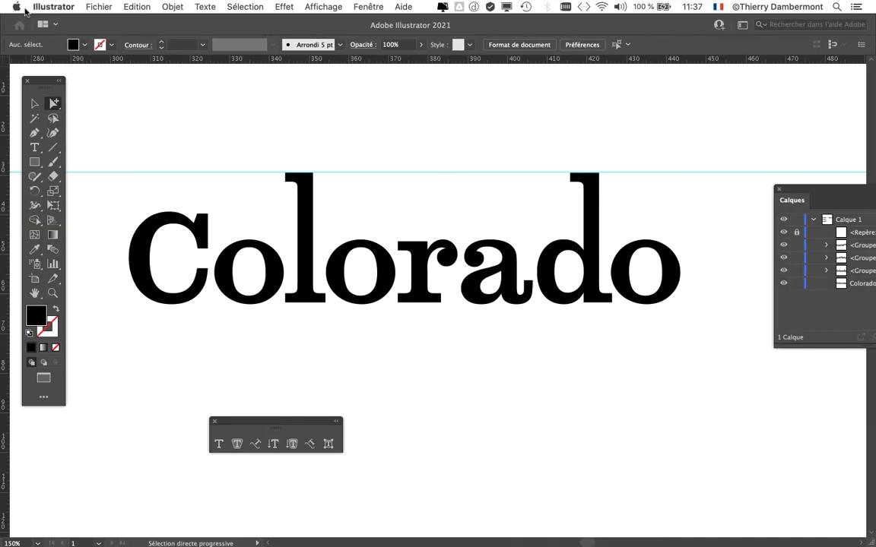
Examine the General preferences for the double-click isolation and other selection-related options, leaving them as they are
click(35, 6)
mouse_move(43, 39)
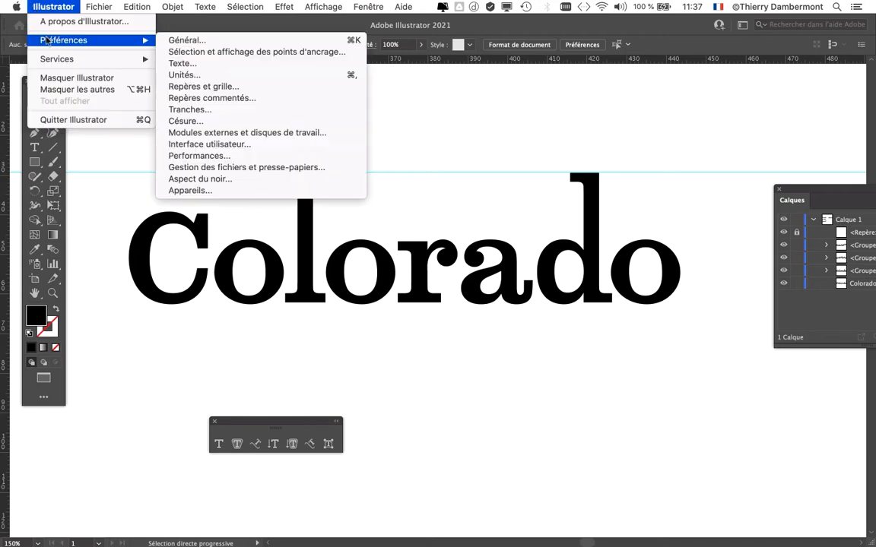
click(206, 43)
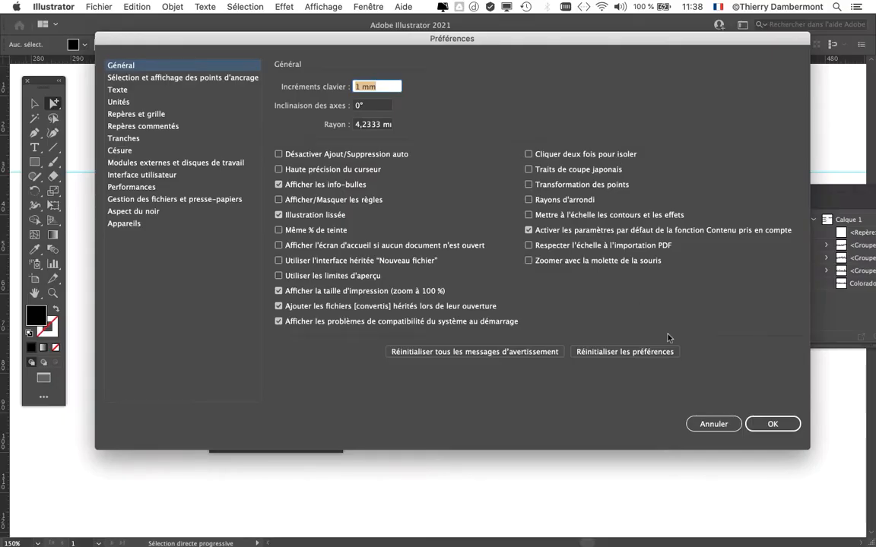
click(667, 416)
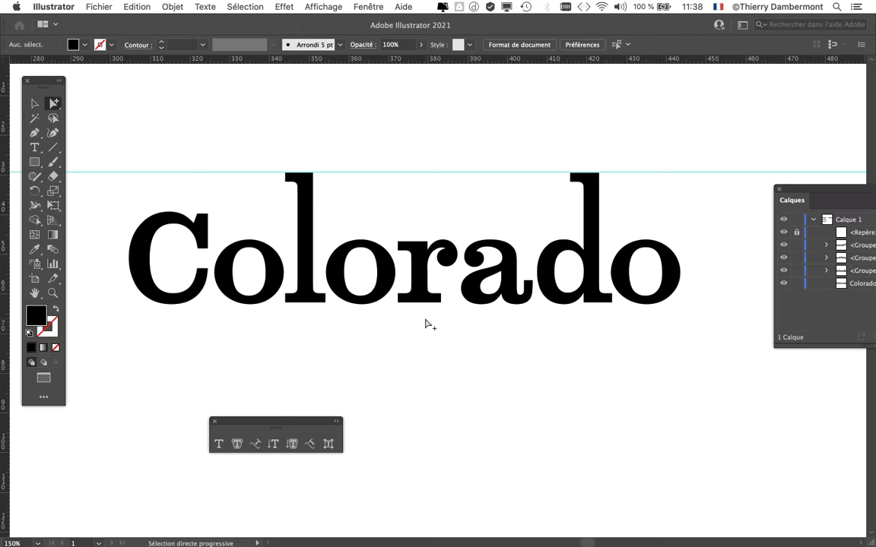
click(36, 6)
mouse_move(65, 42)
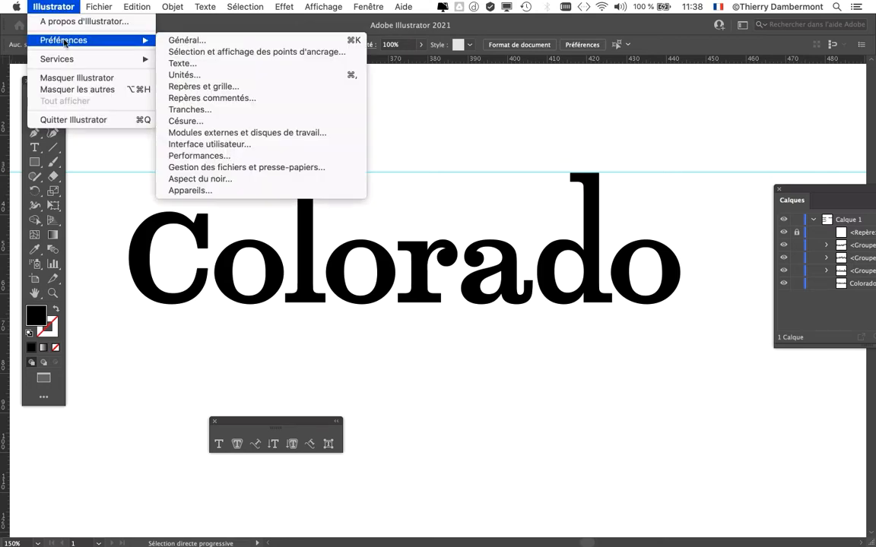
click(196, 41)
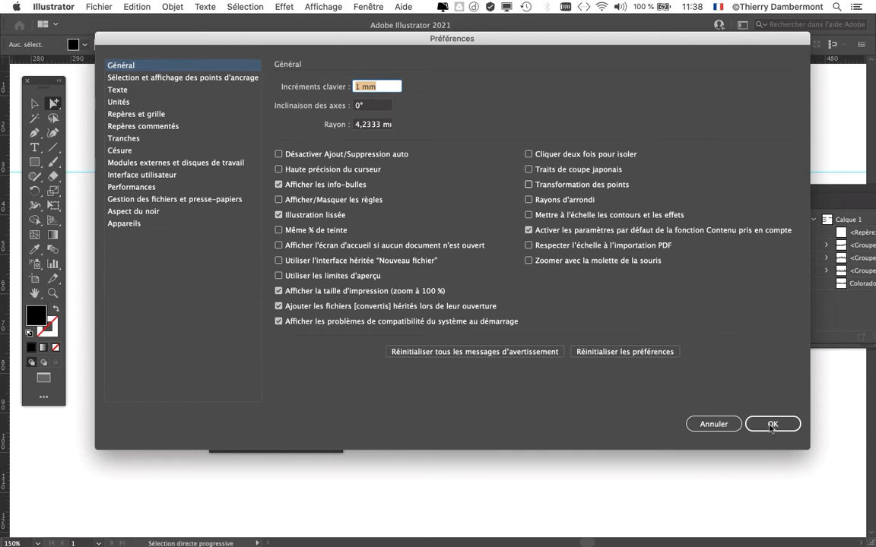
click(769, 425)
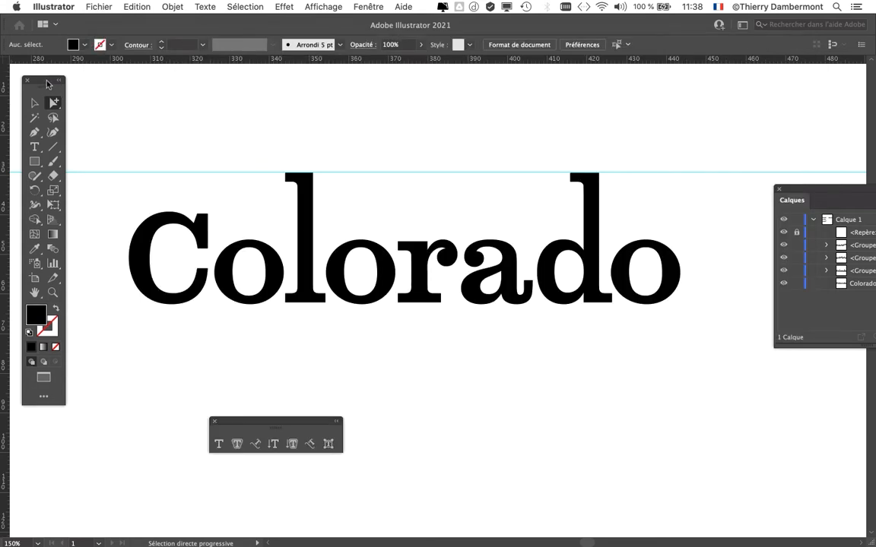
Place the toolbar beside the lettering and select only the outer contour of the letter a in Colorado with Group Selection
drag(53, 86, 65, 83)
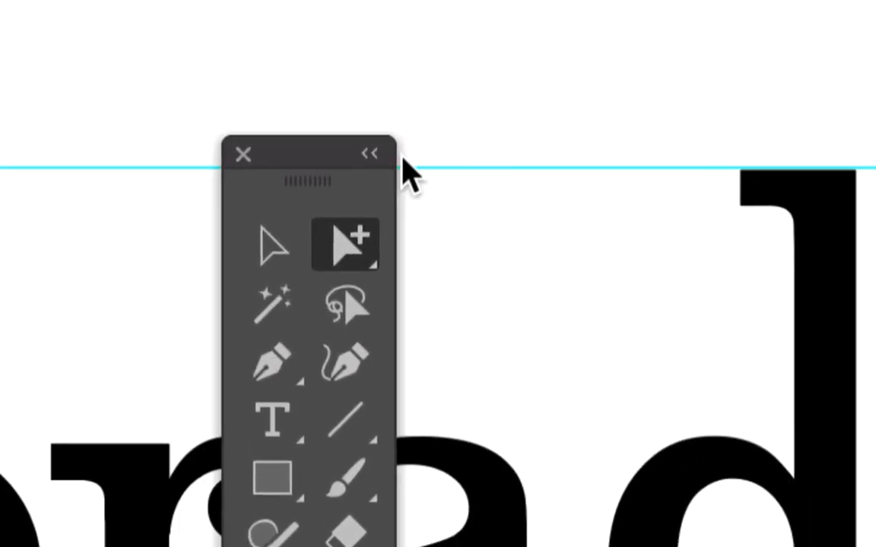
drag(401, 158, 352, 187)
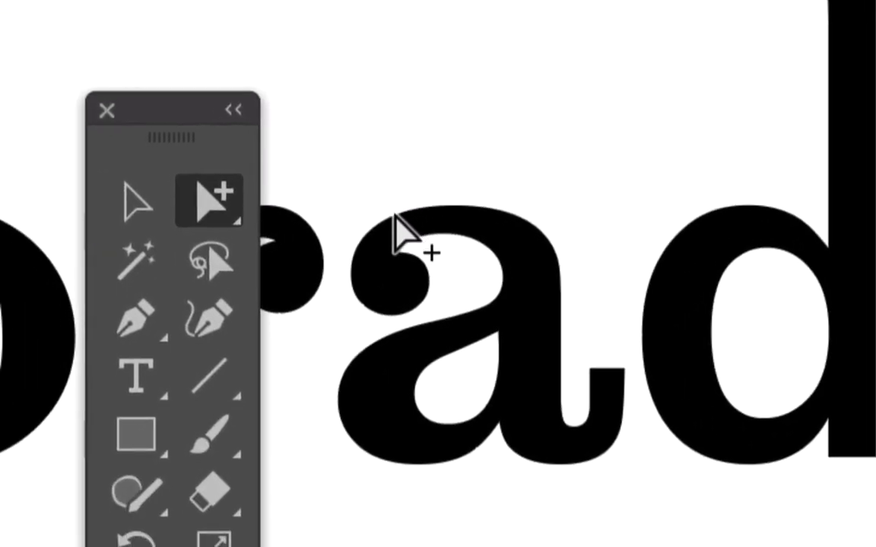
click(395, 217)
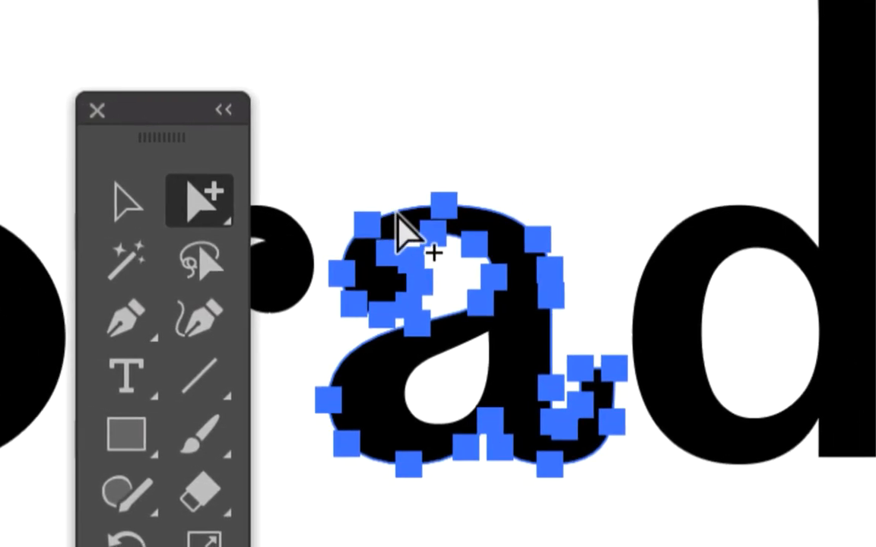
Examine the context commands offered for the selected contour of the letter a, comparing the Selection and Group Selection tools
right_click(397, 219)
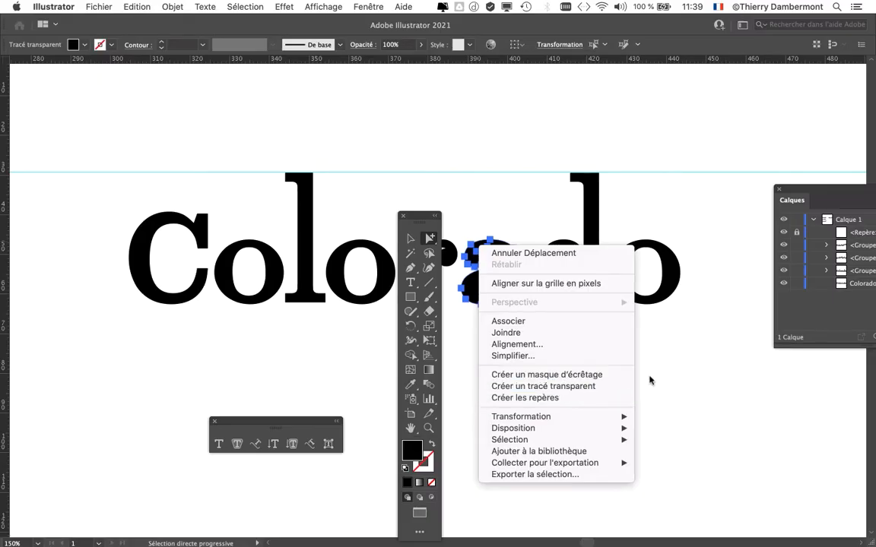
click(680, 346)
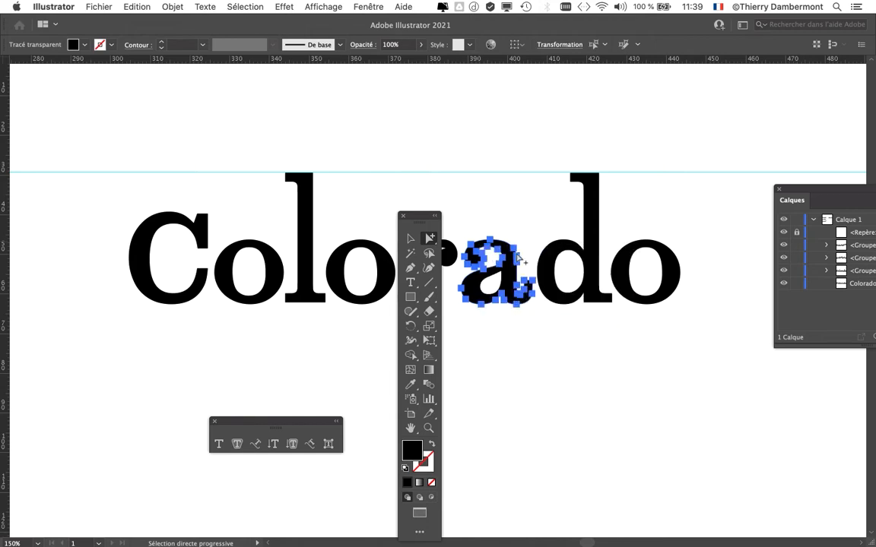
right_click(476, 242)
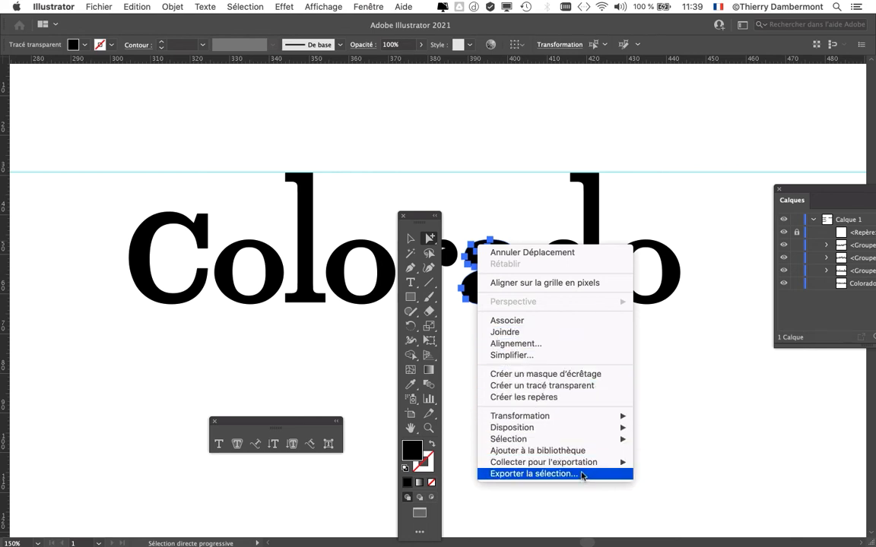
mouse_move(585, 427)
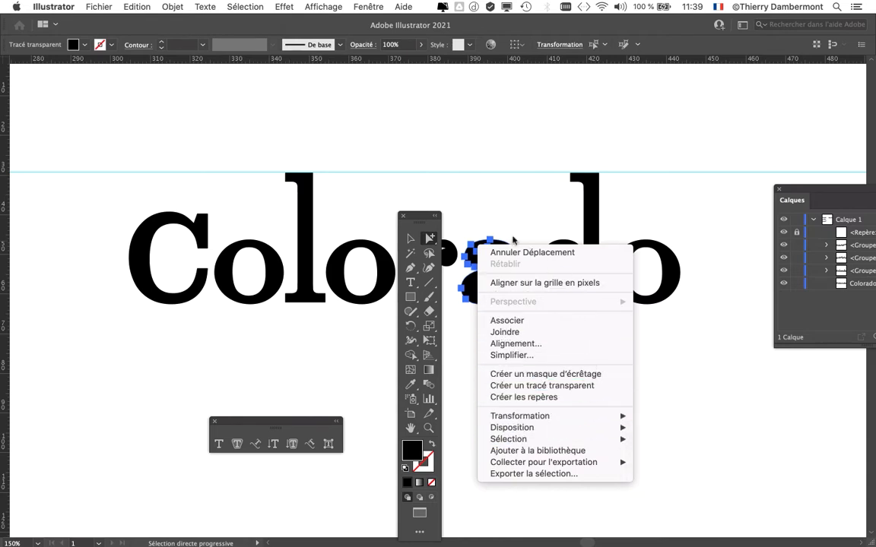
click(422, 219)
drag(422, 219, 366, 168)
click(359, 187)
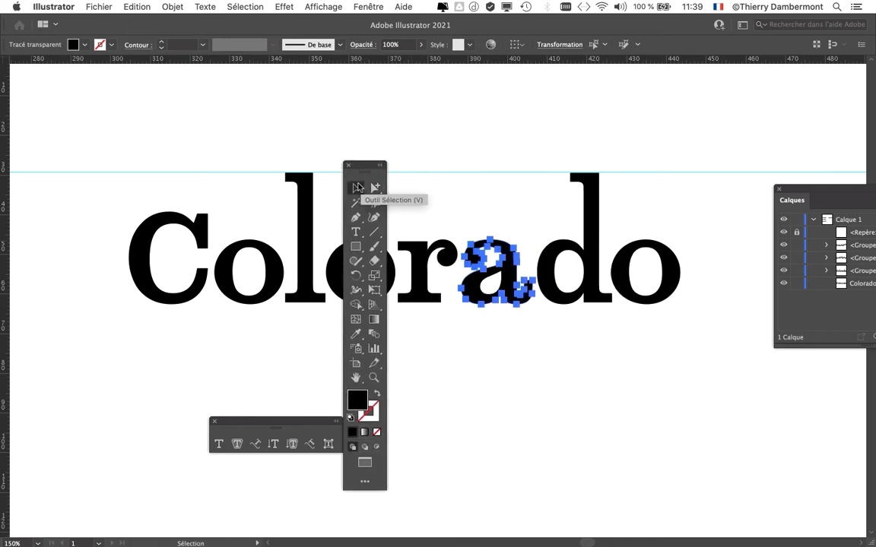
click(374, 187)
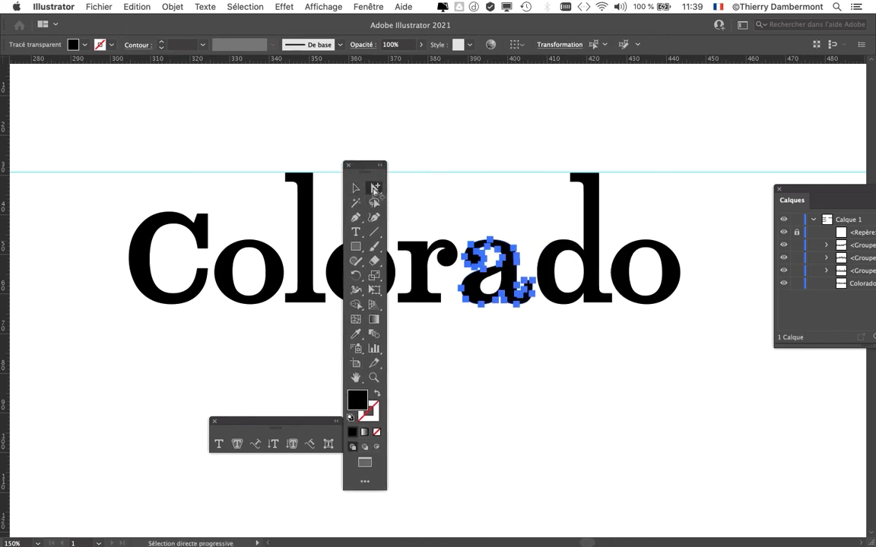
right_click(507, 246)
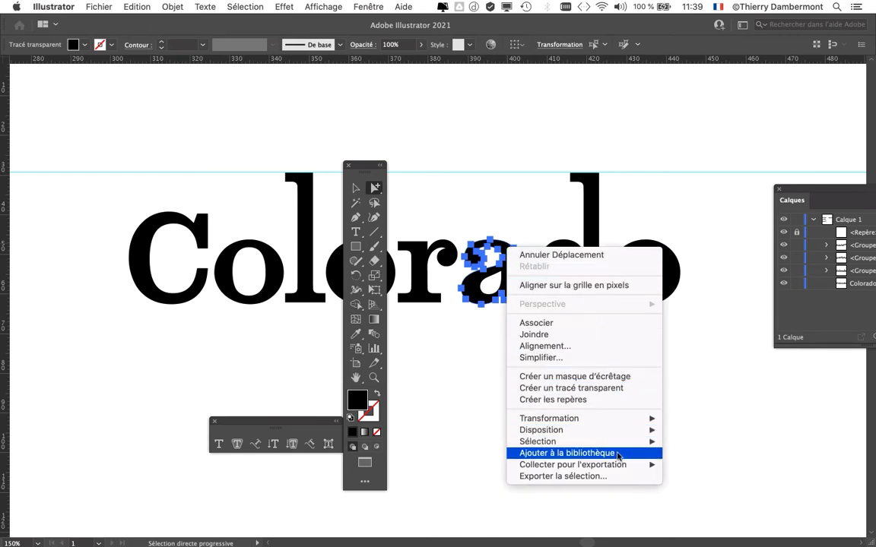
click(320, 171)
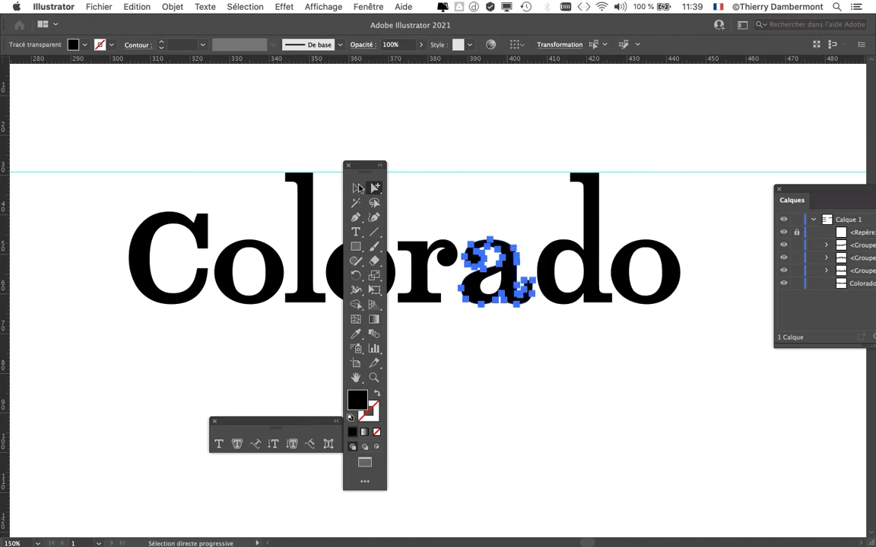
Select the whole Colorado group with the Selection tool and ungroup it (Dissocier) into separate letters
click(357, 186)
drag(381, 175, 134, 143)
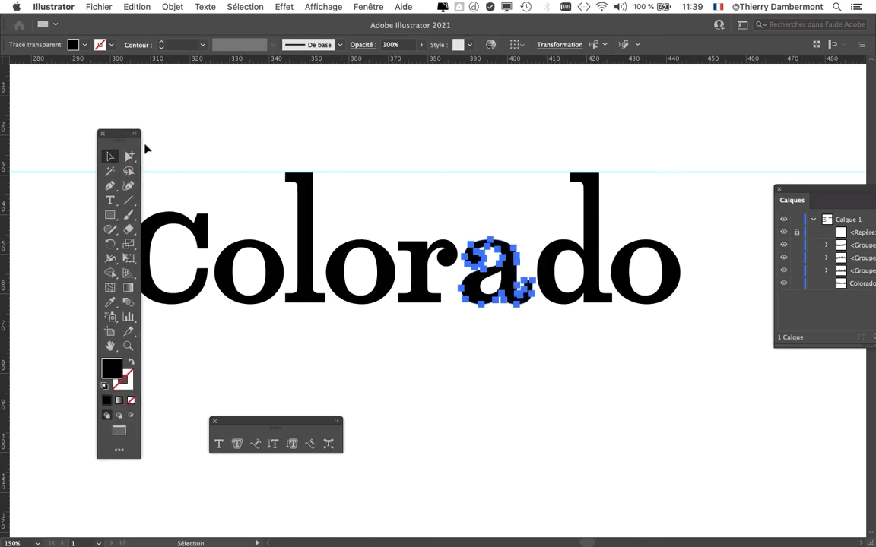
click(289, 183)
click(173, 6)
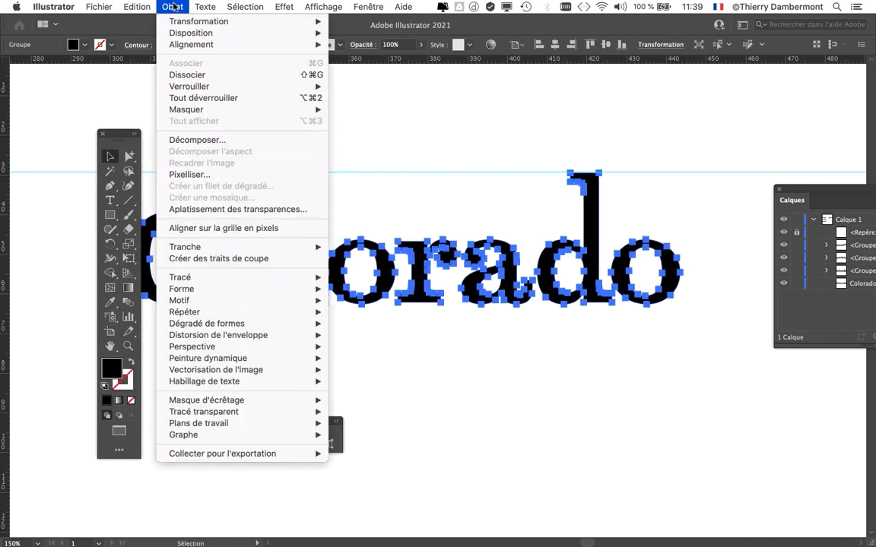
click(183, 75)
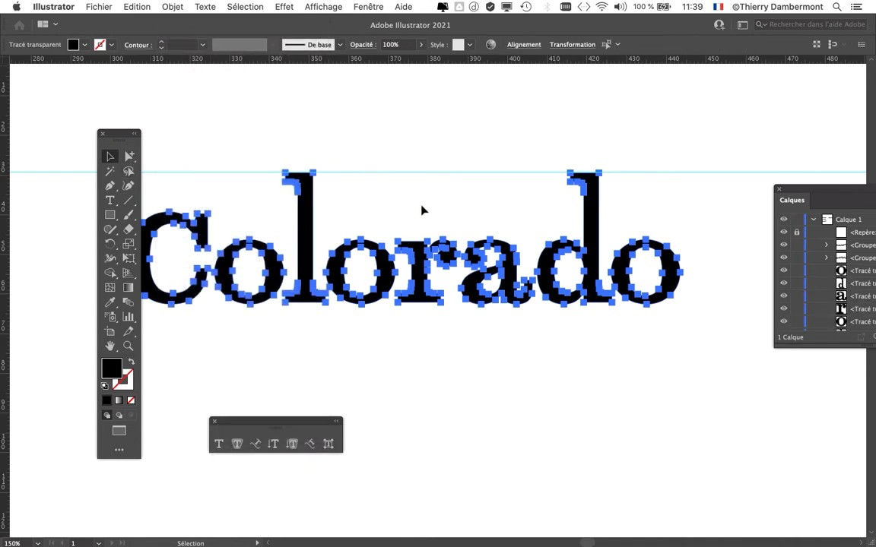
Select the letter a on its own and examine the context commands available for its compound path
click(522, 313)
click(521, 306)
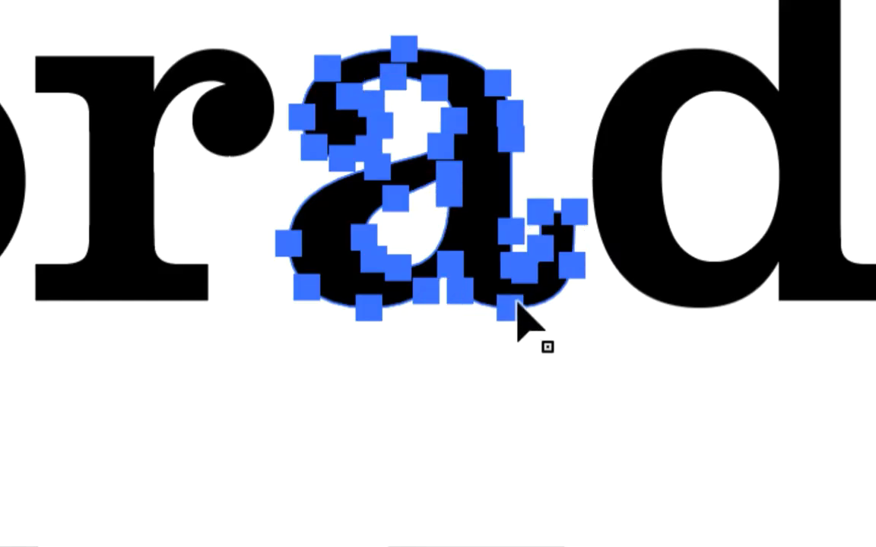
right_click(520, 315)
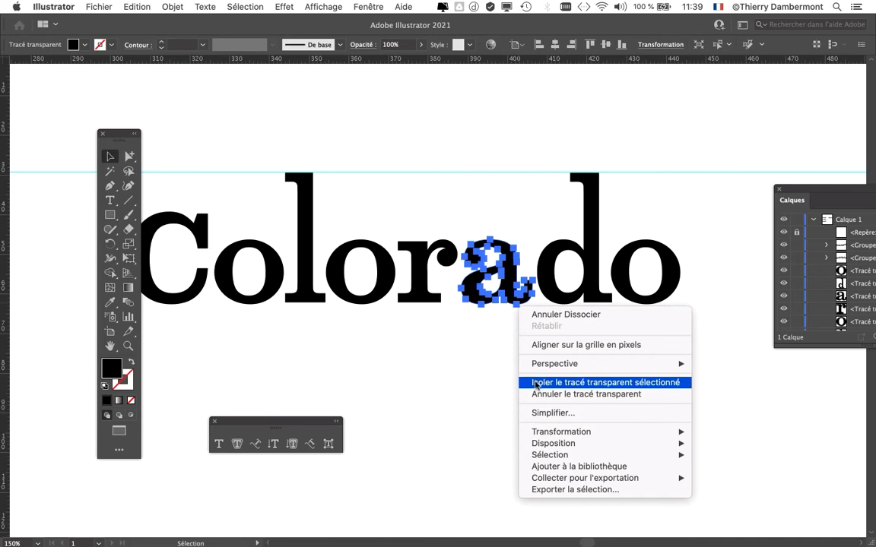
click(466, 363)
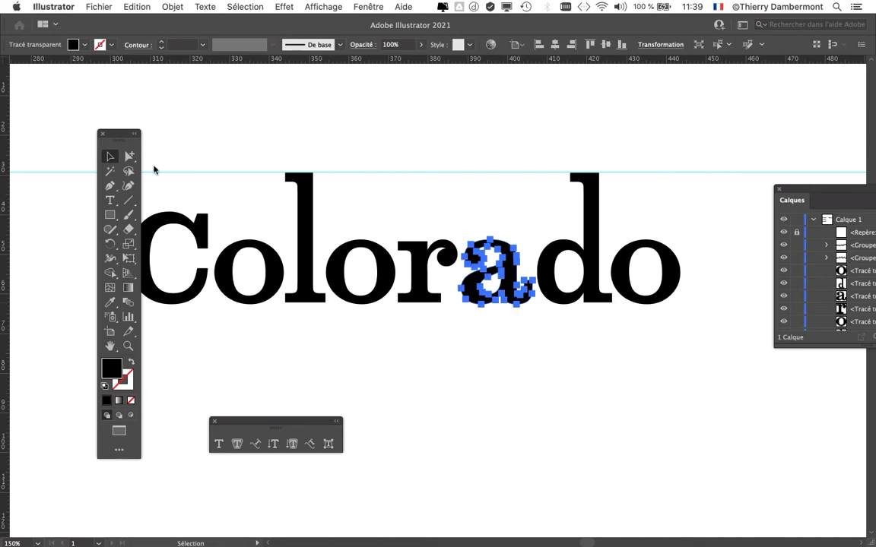
Move the toolbar clear of the word, deselect the a, and check that the letter C can be selected individually
drag(119, 138, 82, 113)
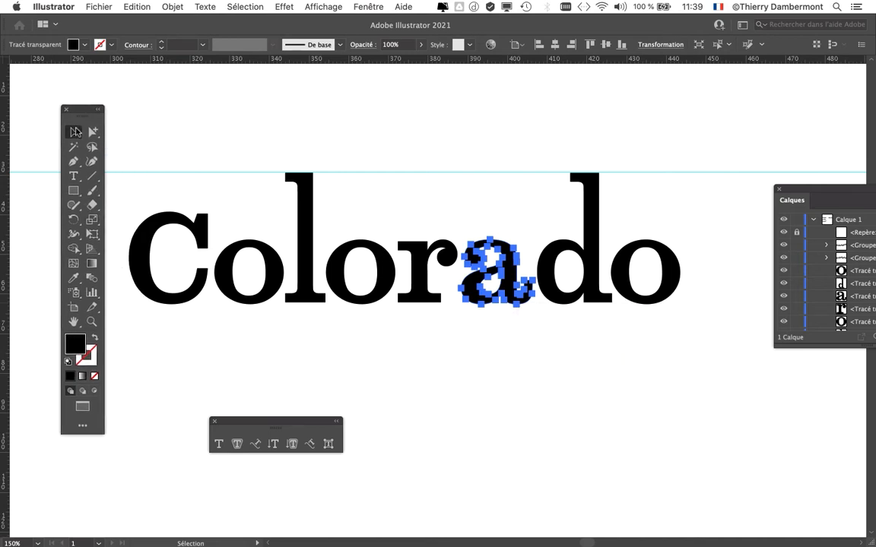
click(146, 137)
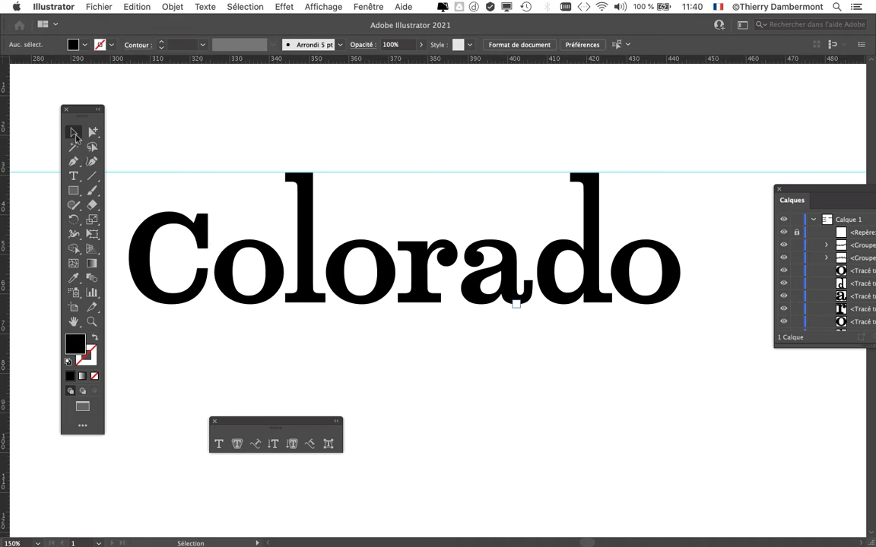
click(149, 226)
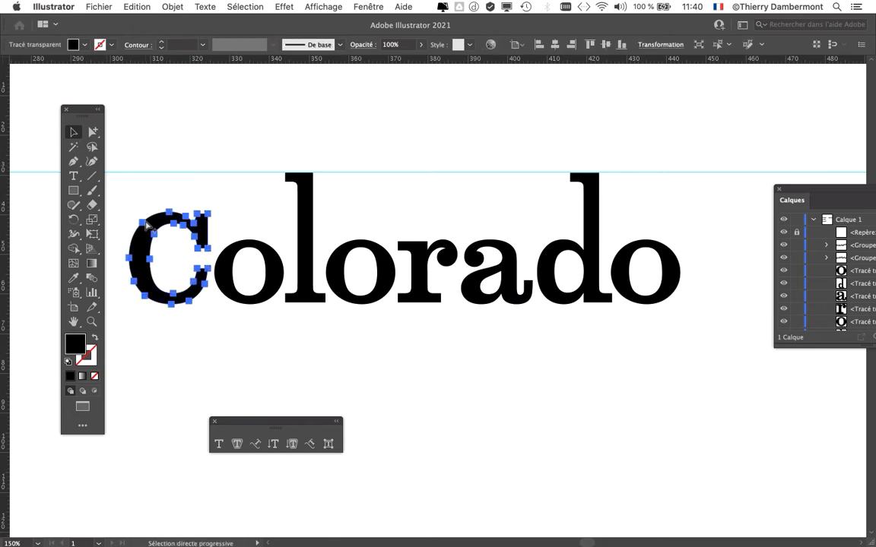
click(243, 301)
click(266, 334)
Undo the earlier ungrouping, select the Colorado group again and ungroup it (Dissocier) into individual letters
key(super+a)
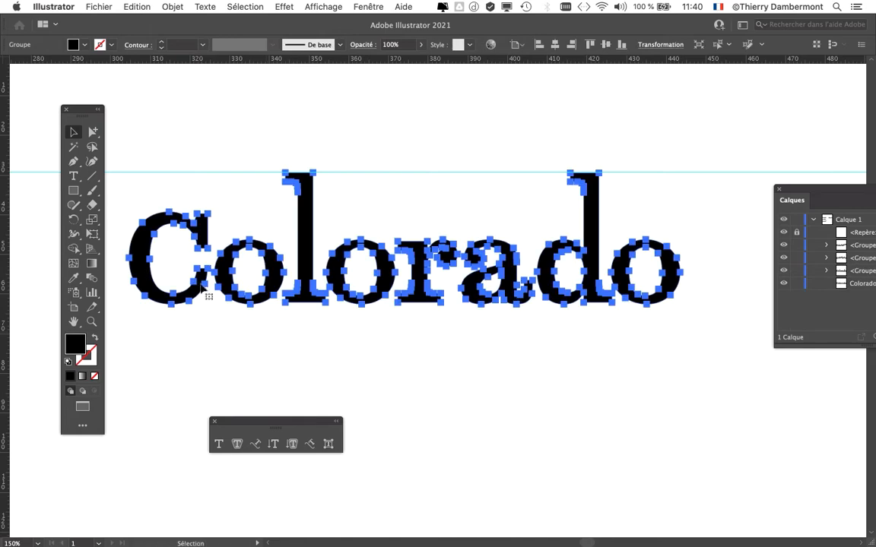
key(super+z)
click(151, 221)
click(174, 7)
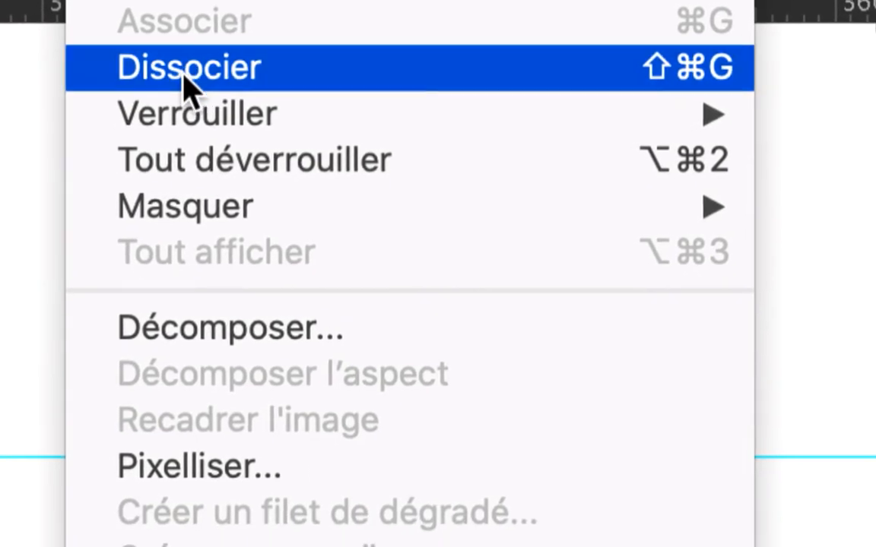
click(183, 76)
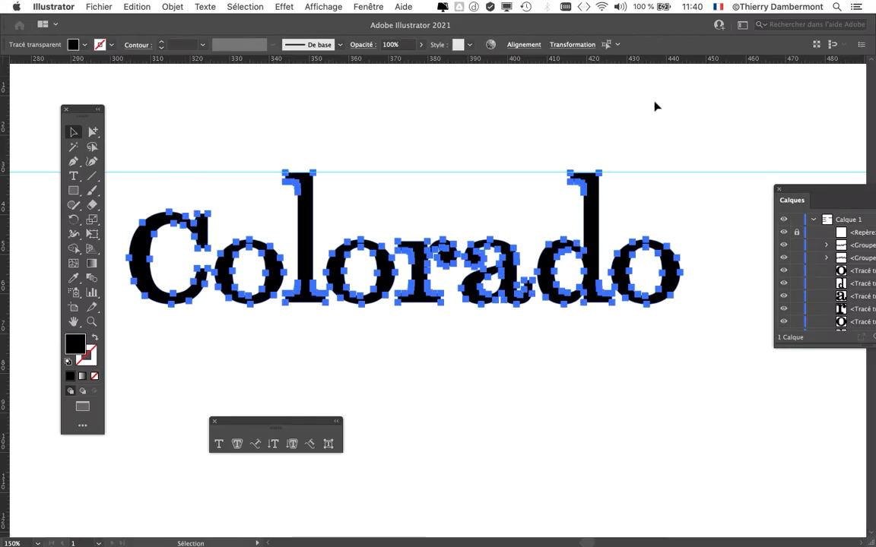
Lengthen the Layers panel to list every object of Calque 1 and place it clear of the lettering
drag(793, 186, 525, 79)
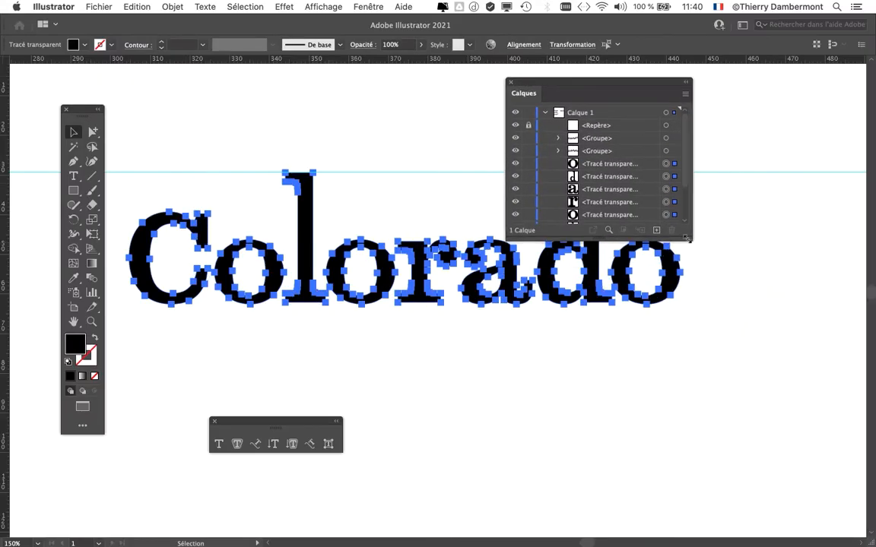
drag(688, 239, 694, 388)
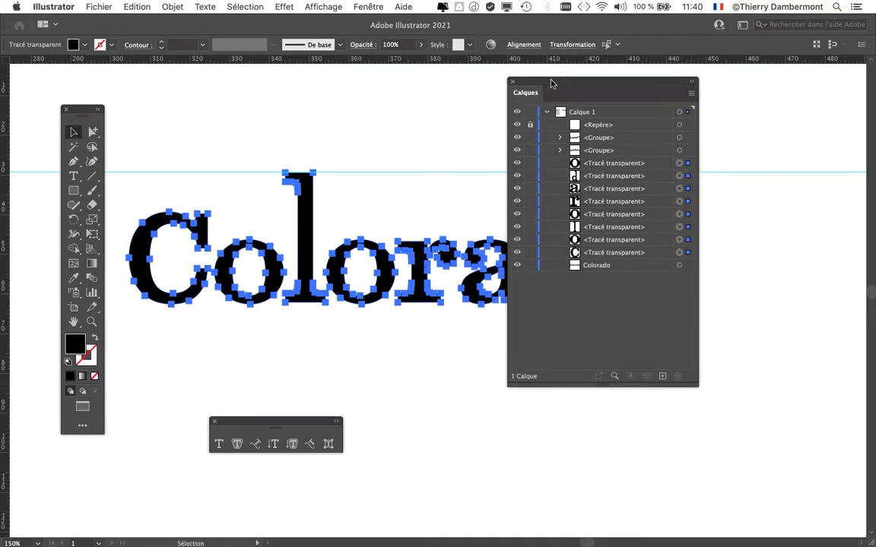
drag(552, 83, 741, 89)
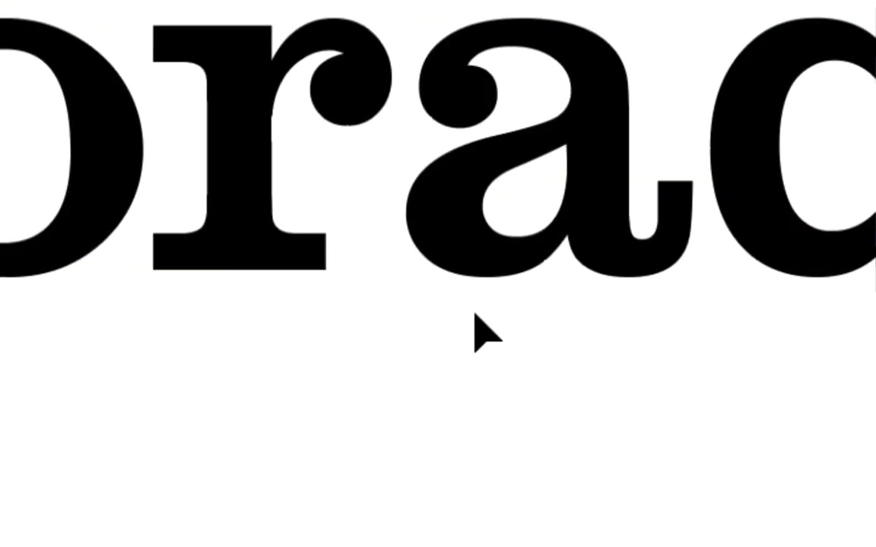
Check that the letters a, r, d and the last o of Colorado can each be selected individually
click(476, 302)
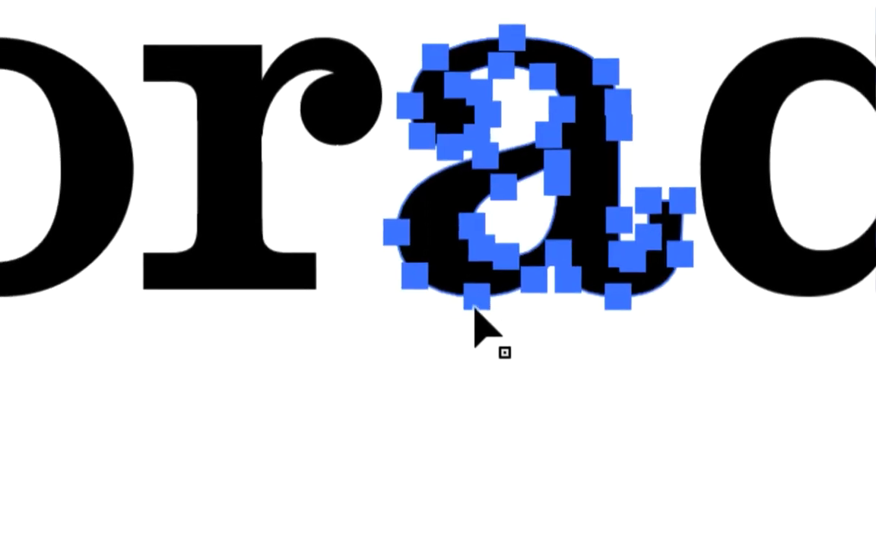
click(441, 322)
click(444, 310)
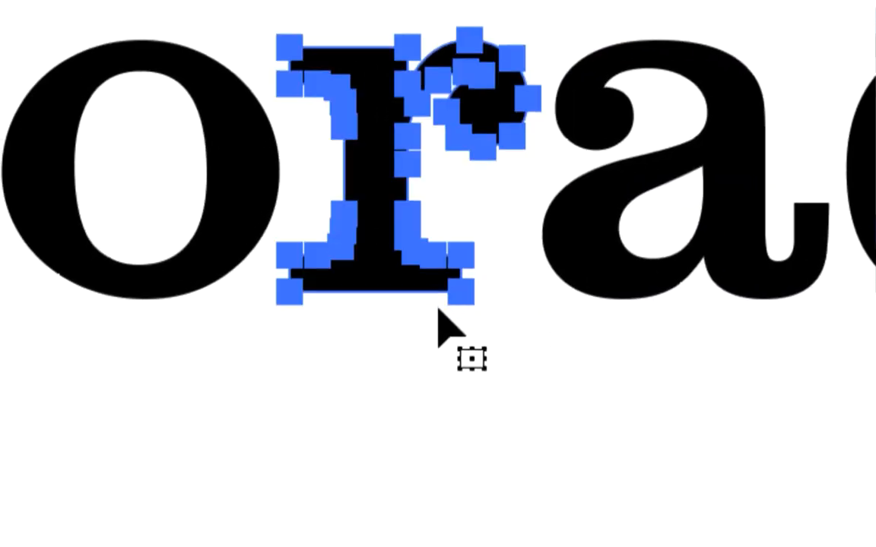
click(441, 316)
click(541, 312)
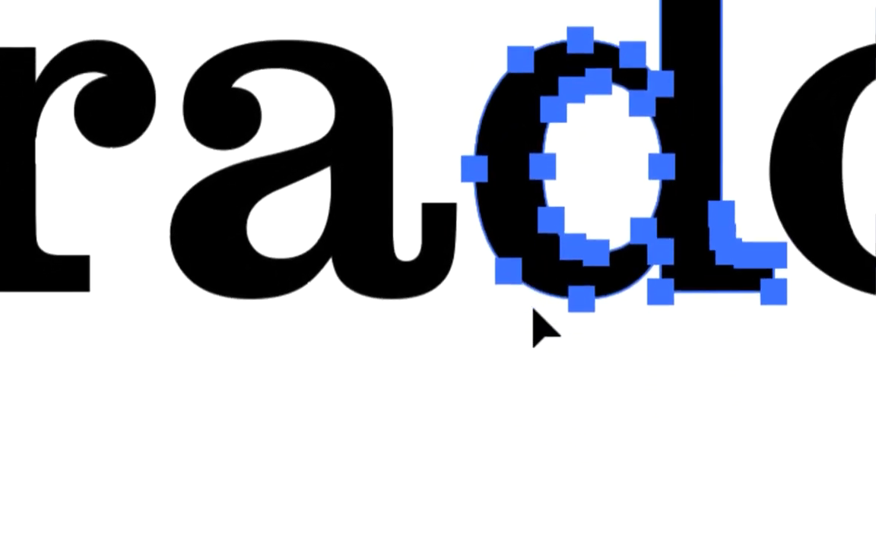
click(536, 326)
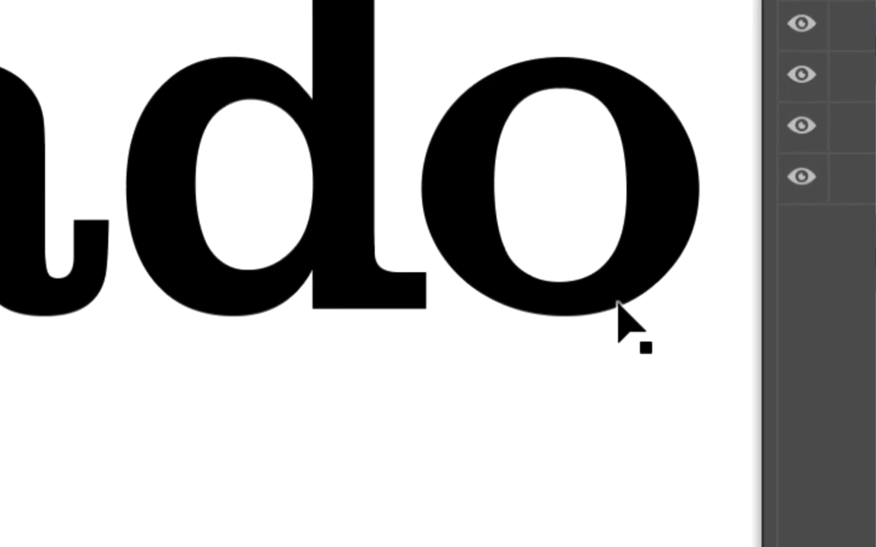
click(617, 305)
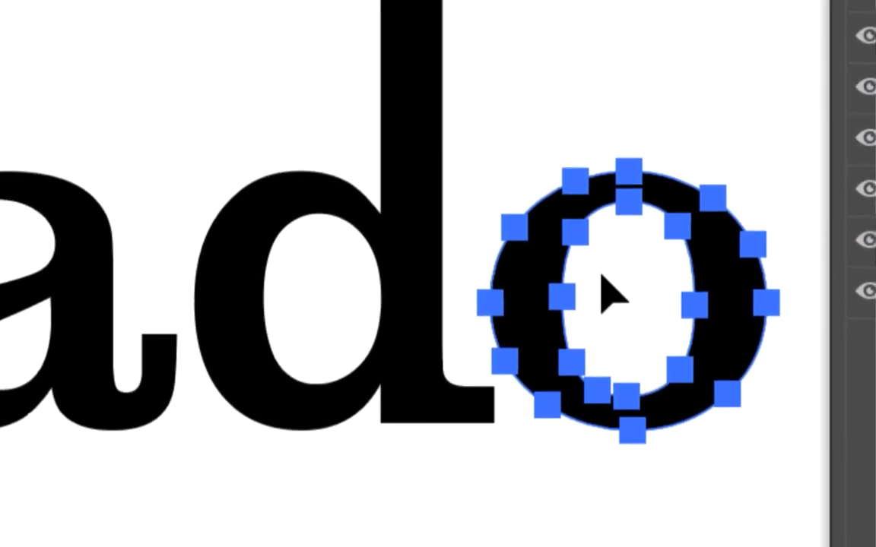
Isolate the compound path of the letter a (Isoler le tracé transparent sélectionné)
click(480, 316)
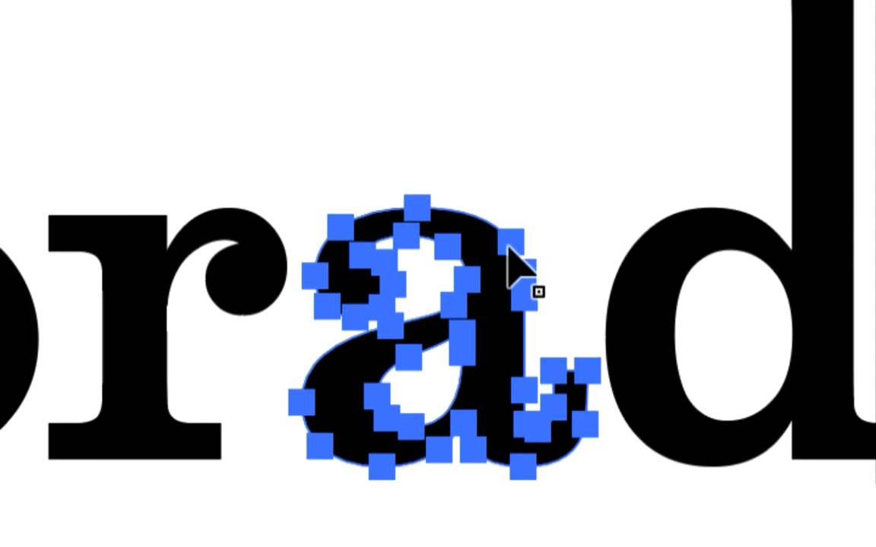
right_click(508, 249)
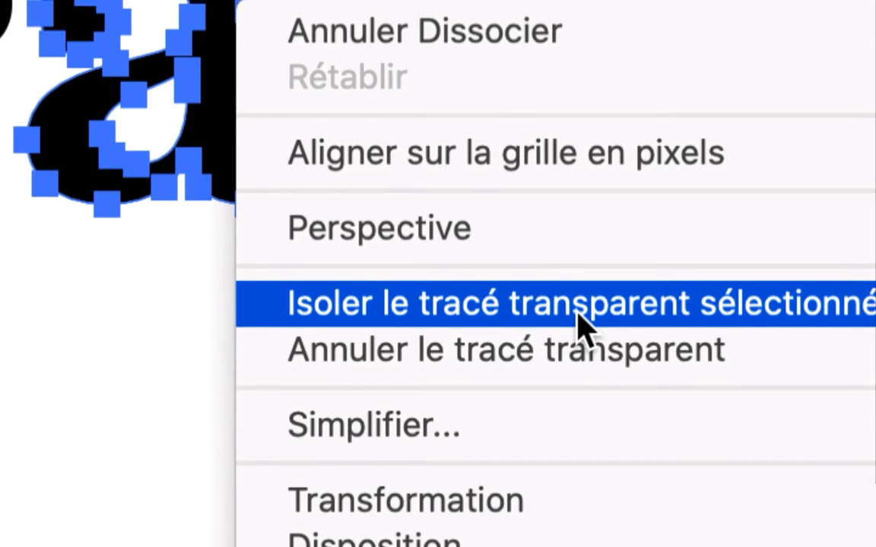
click(577, 323)
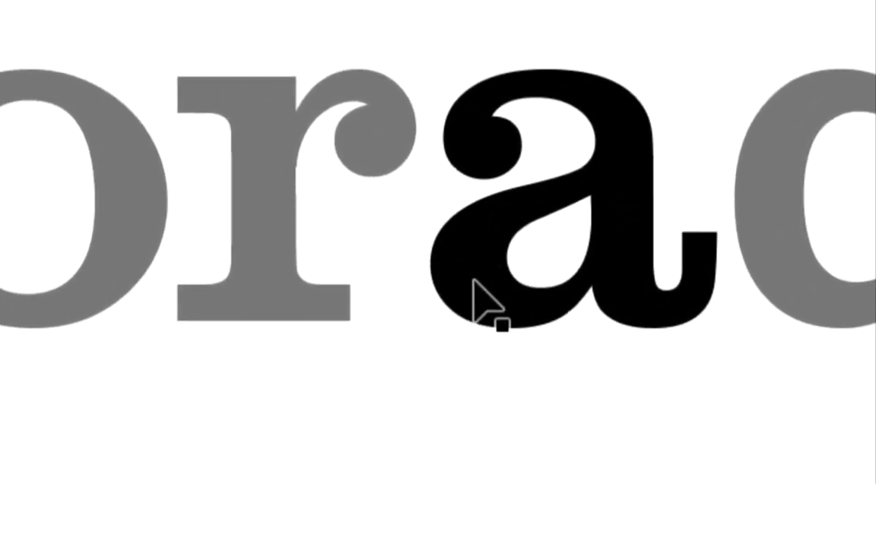
Try shifting the isolated letter a towards the r, and undo the move
click(474, 281)
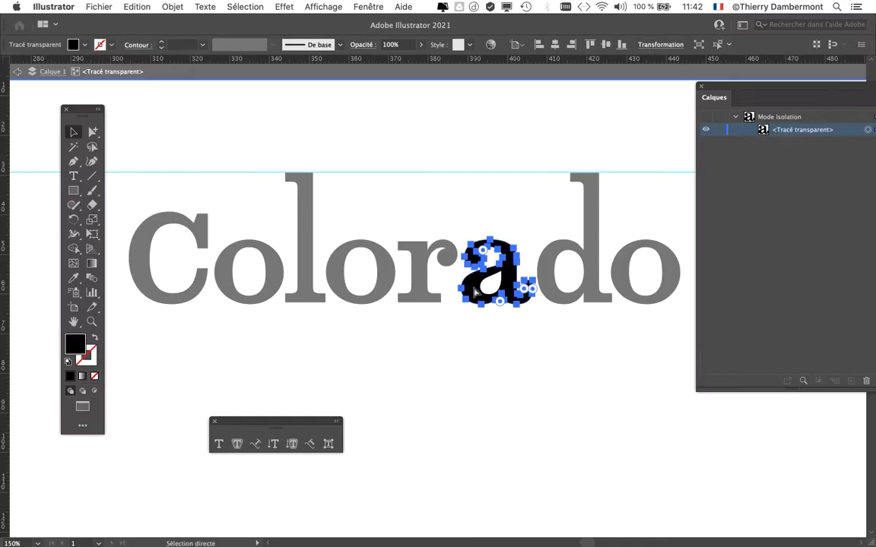
drag(474, 285, 453, 286)
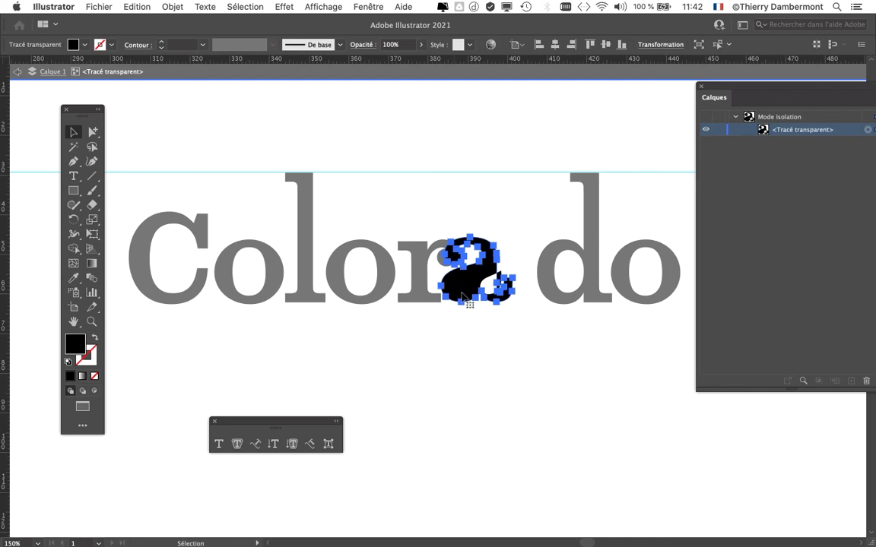
key(super+z)
Check with Direct Selection that the outer contour and the inner counter of the isolated a can be selected separately
key(a)
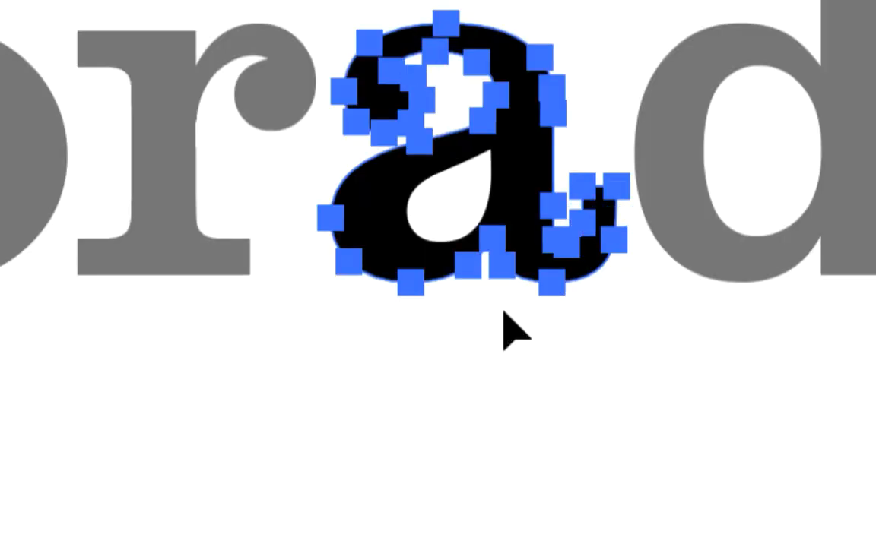
click(505, 331)
click(476, 266)
click(493, 296)
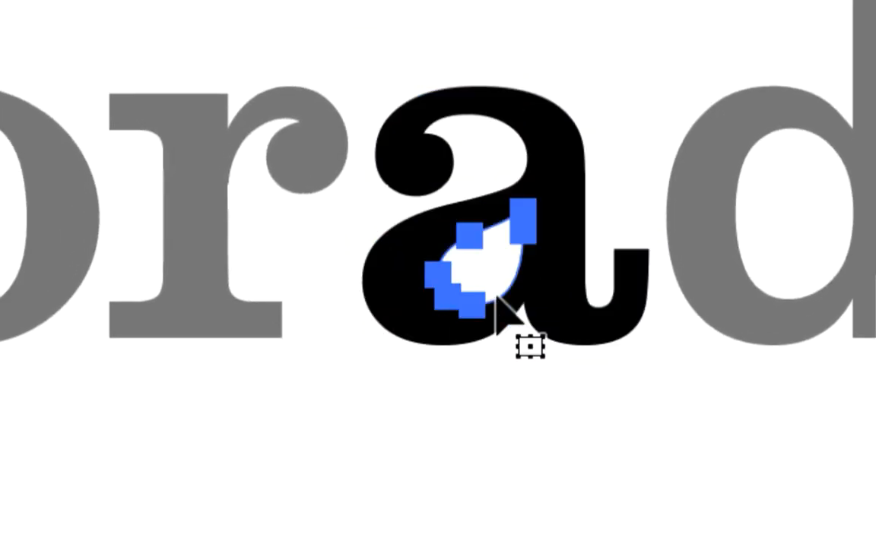
click(494, 322)
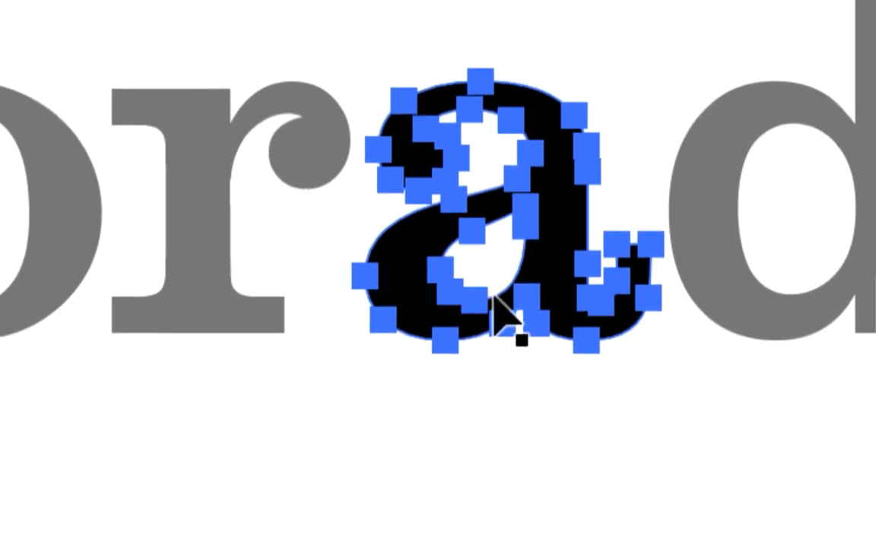
click(502, 363)
Select the whole isolated a and use Free Transform to enlarge it and tilt it clockwise
drag(478, 224, 608, 546)
click(481, 221)
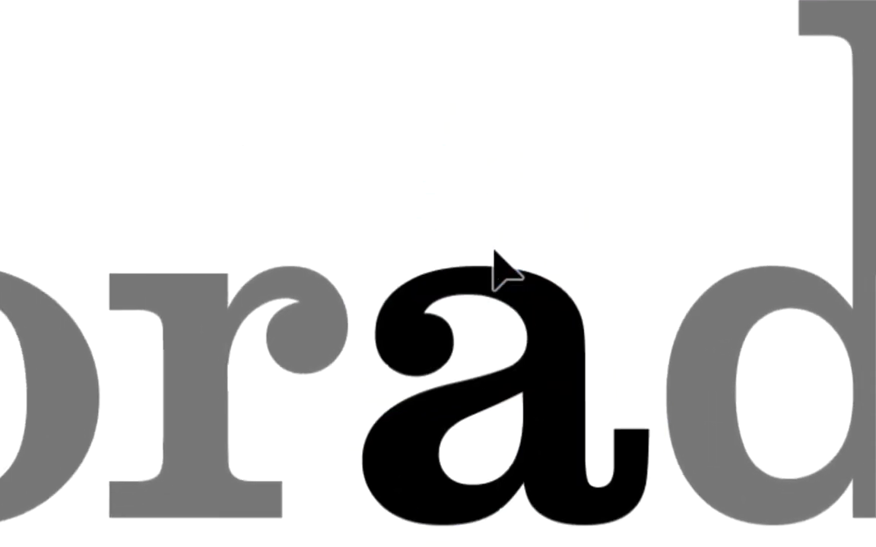
drag(456, 208, 499, 397)
drag(499, 287, 494, 288)
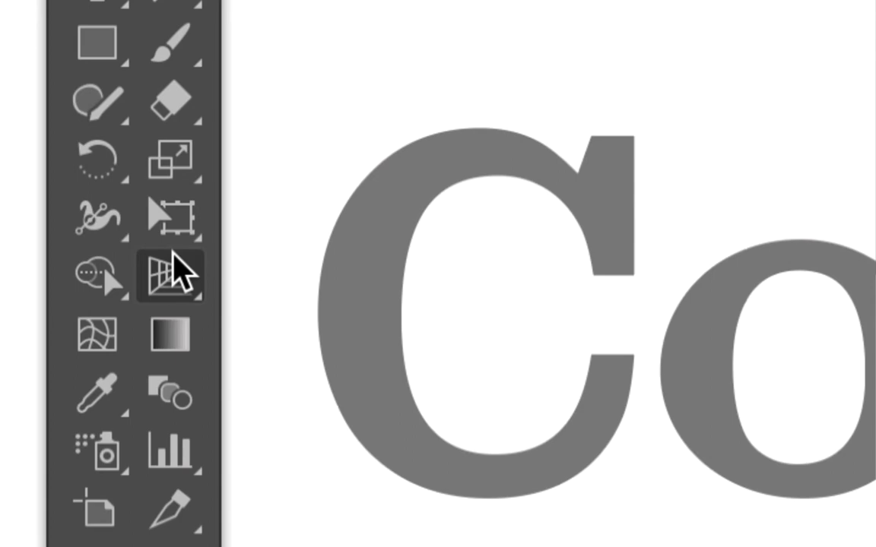
click(171, 218)
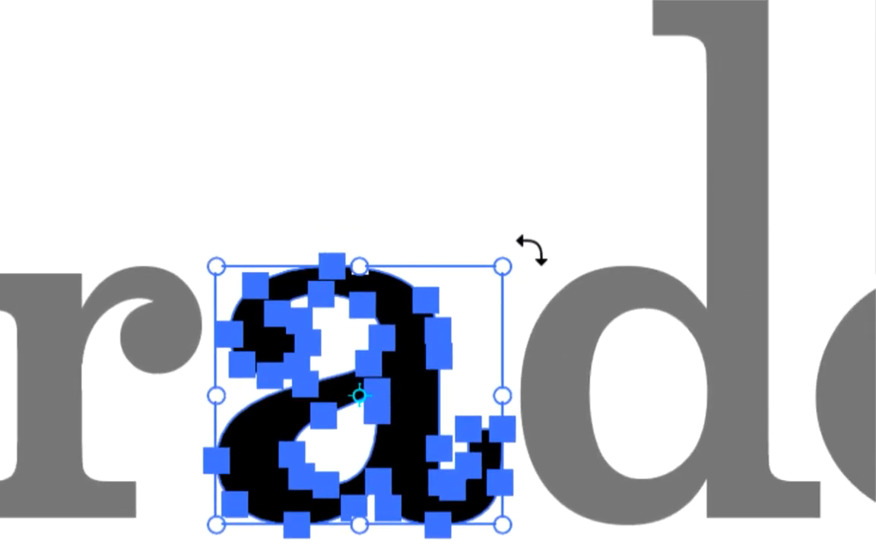
drag(531, 249, 545, 264)
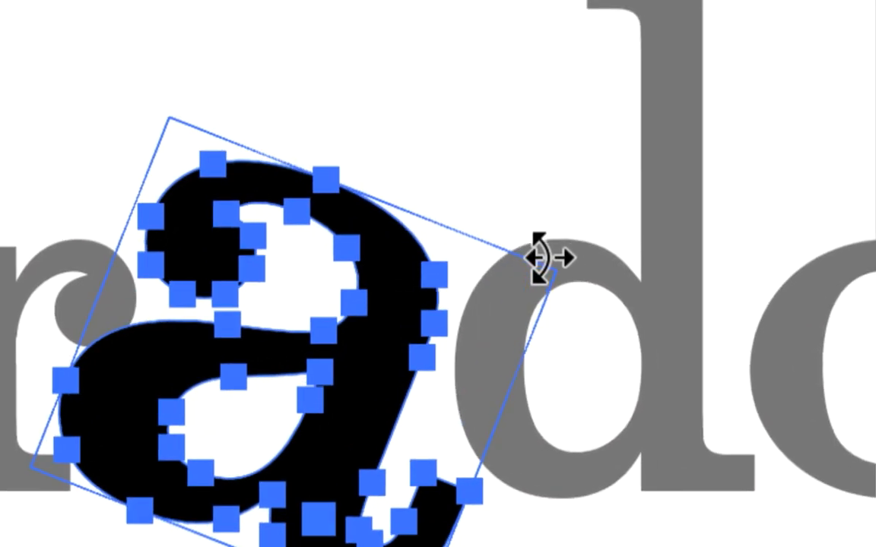
drag(538, 259, 530, 255)
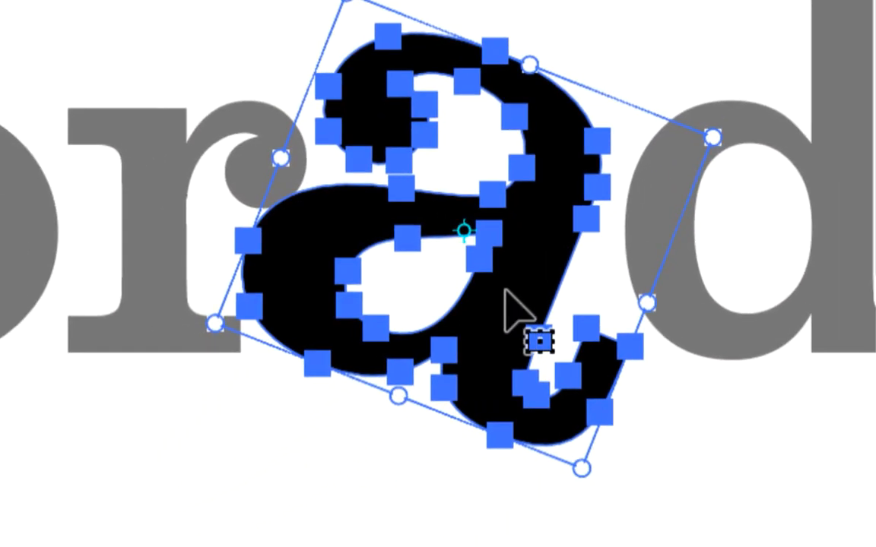
key(Escape)
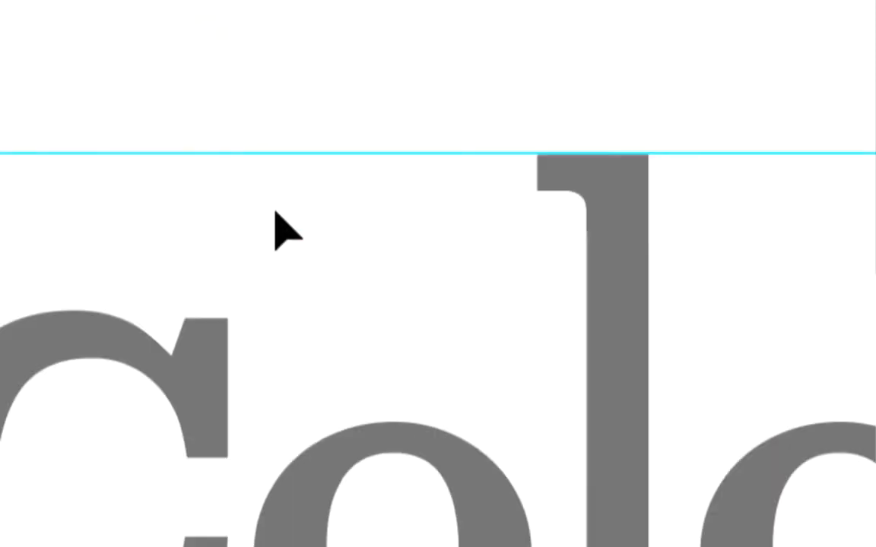
Deselect the tilted a, then shorten the Layers panel and bring it fully into view above the lettering's end
click(386, 232)
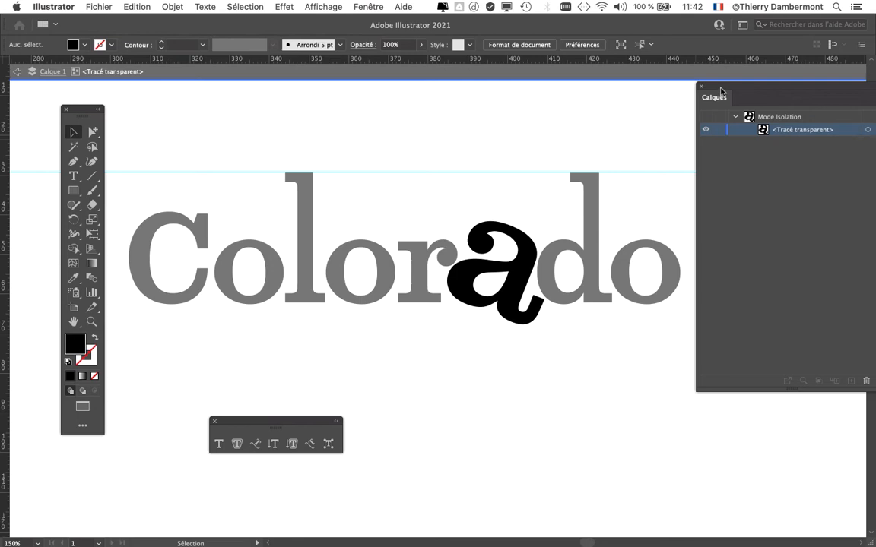
drag(720, 92, 678, 91)
drag(840, 388, 827, 234)
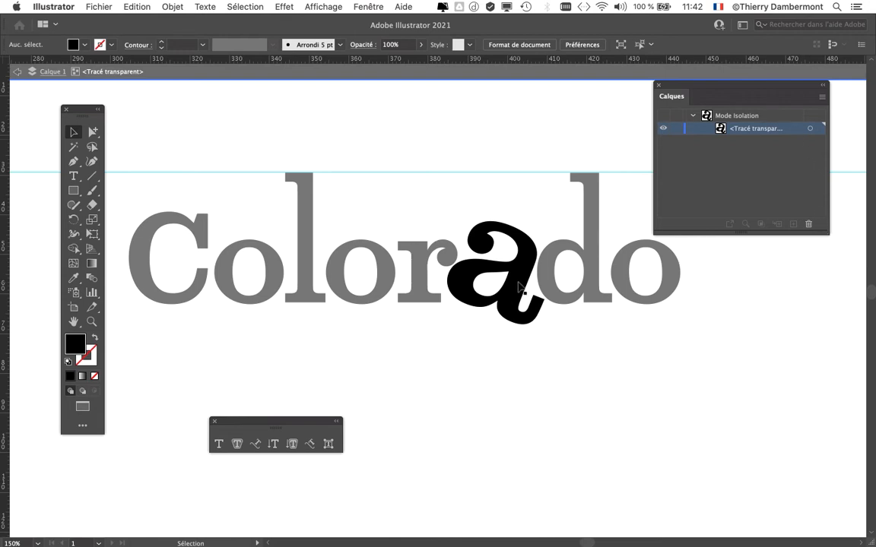
Use Free Transform to rotate the isolated a back upright and enlarge it until it overlaps the r and d
click(515, 278)
drag(499, 202, 475, 284)
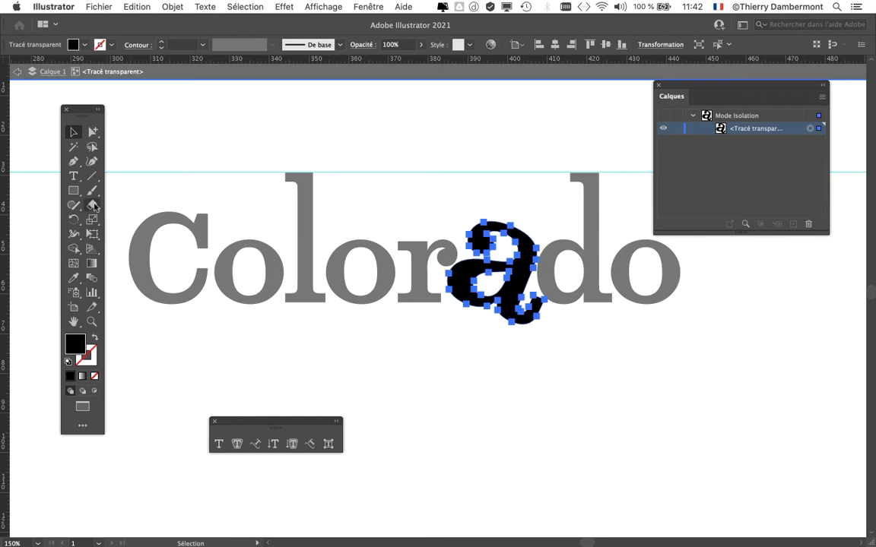
click(92, 233)
drag(566, 335, 558, 298)
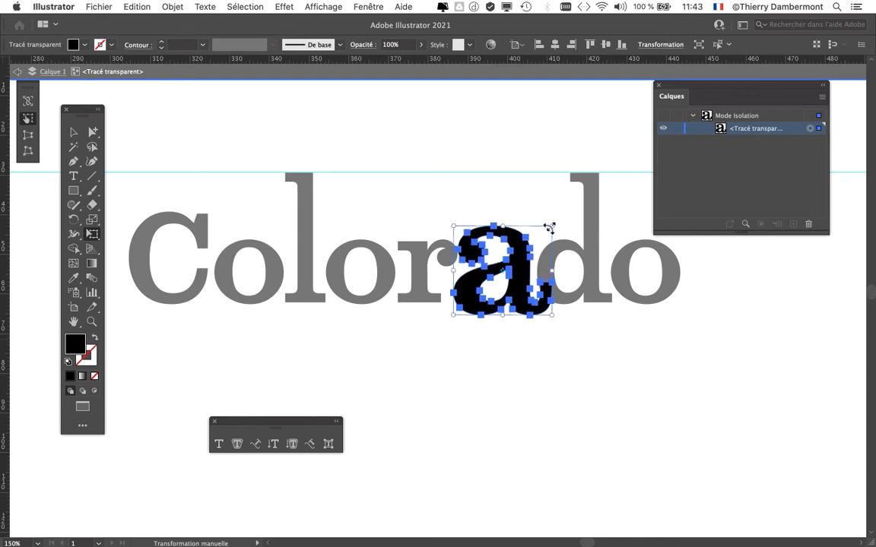
mouse_move(549, 227)
mouse_down()
mouse_move(545, 233)
mouse_move(561, 226)
mouse_up()
drag(527, 268, 532, 270)
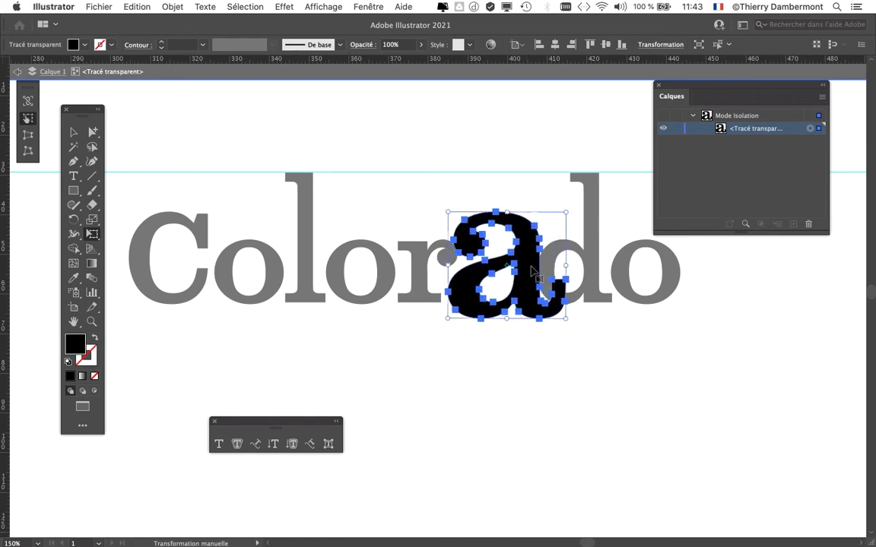
Deselect the enlarged a and exit isolation mode to return to all objects of Calque 1
click(73, 131)
click(584, 358)
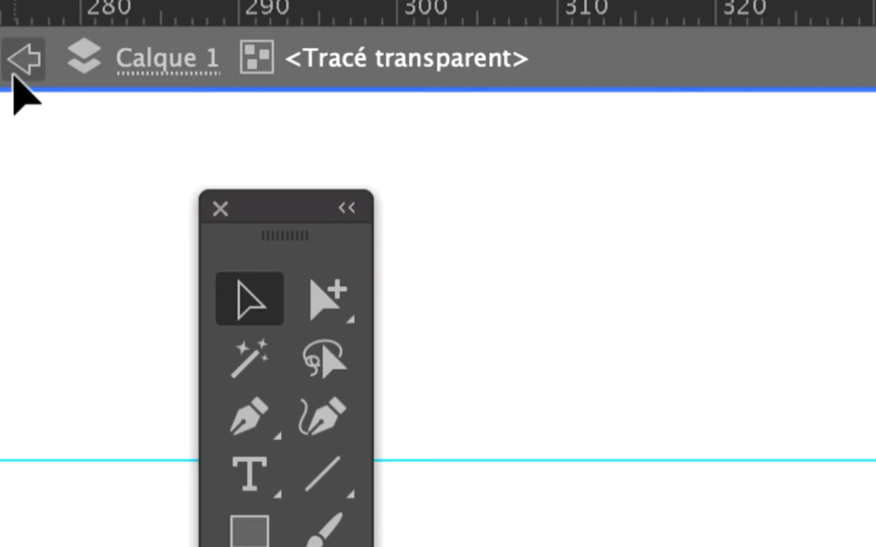
click(23, 59)
click(18, 73)
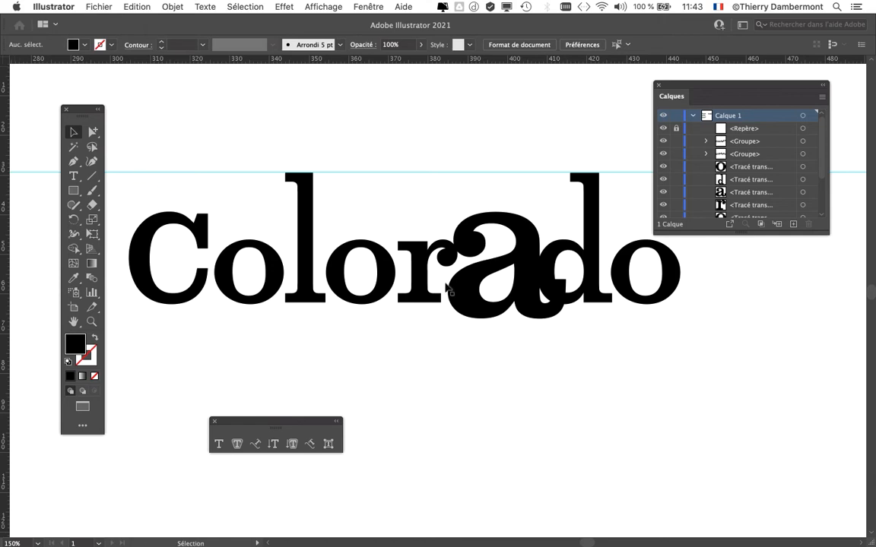
Shift the a slightly towards the r outside isolation mode, enlarge it a little more with Free Transform, and deselect it
click(519, 291)
click(502, 322)
drag(493, 271, 486, 272)
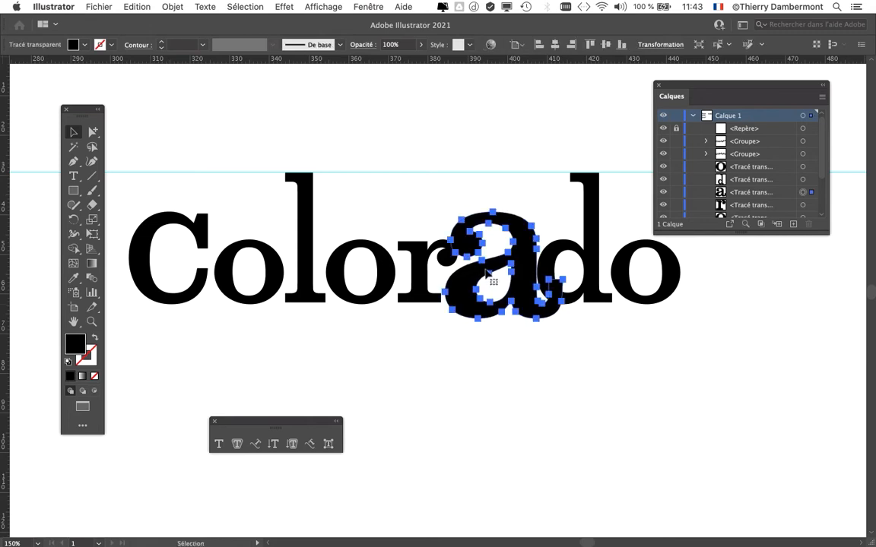
click(93, 235)
drag(445, 321, 442, 321)
click(73, 134)
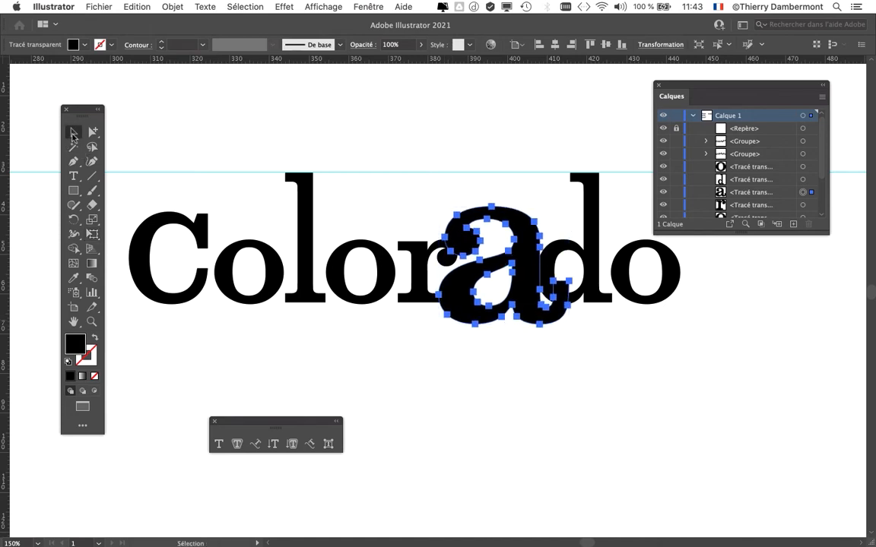
click(457, 369)
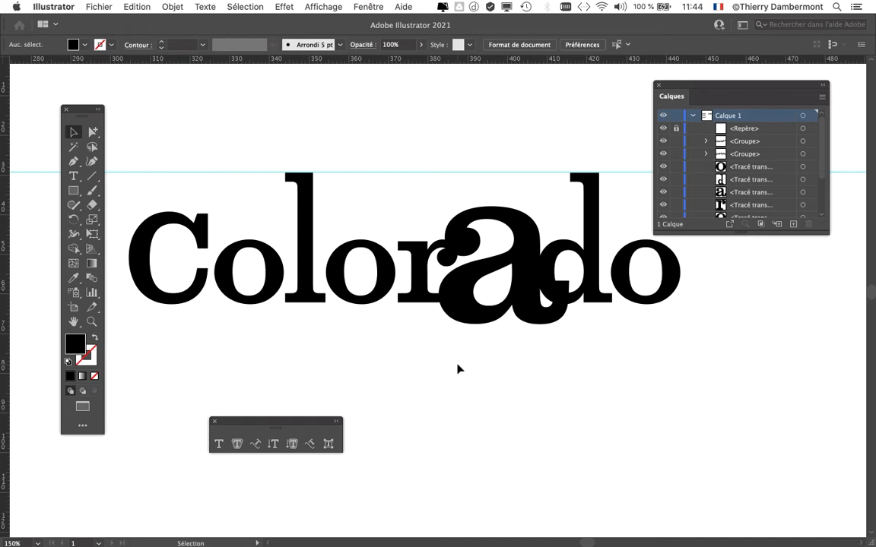
Select the enlarged a, move the toolbar higher, and display the colour swatches (Nuancier)
click(479, 285)
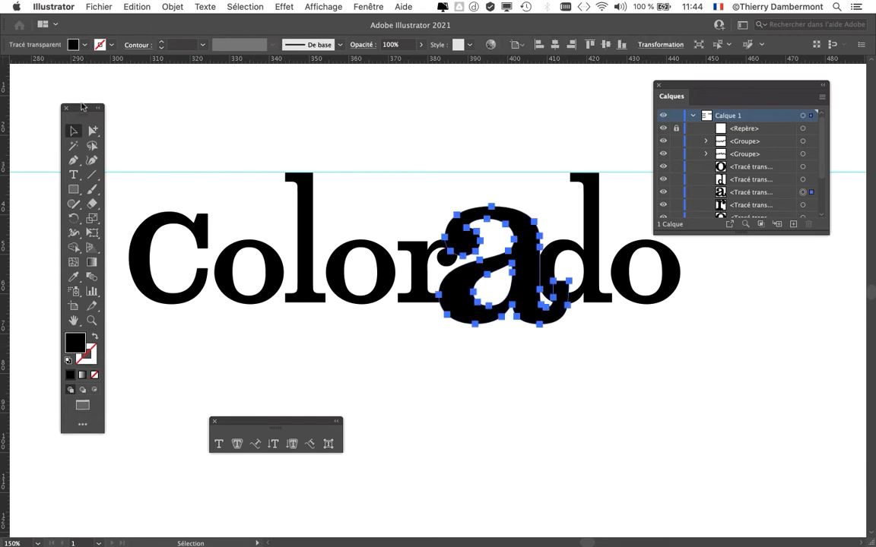
drag(77, 110, 75, 77)
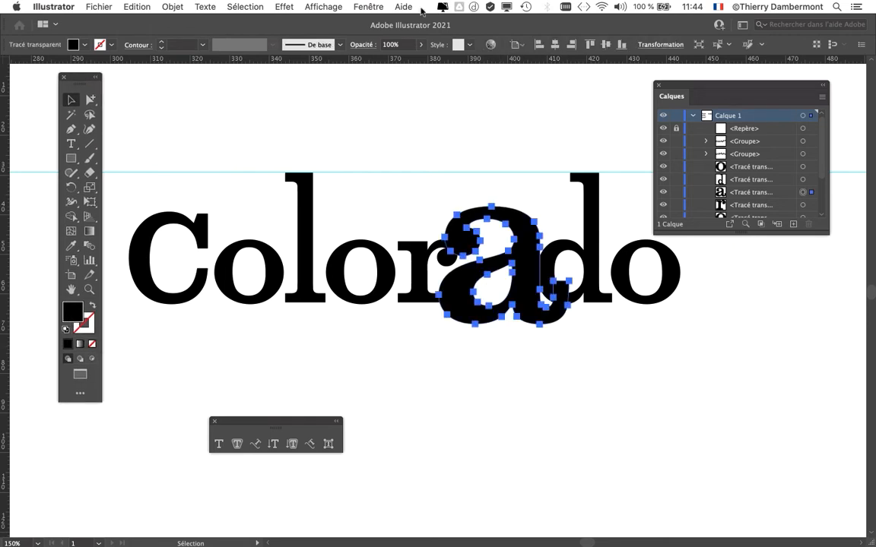
click(369, 7)
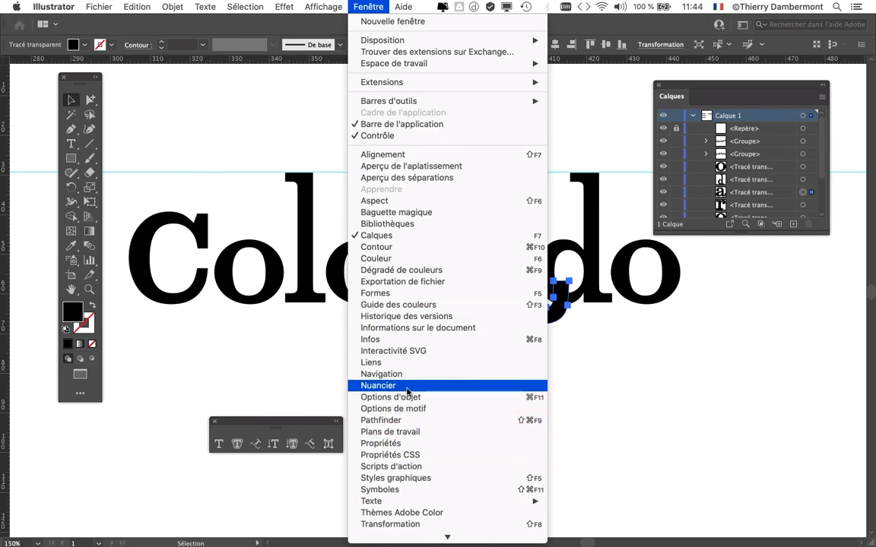
click(380, 385)
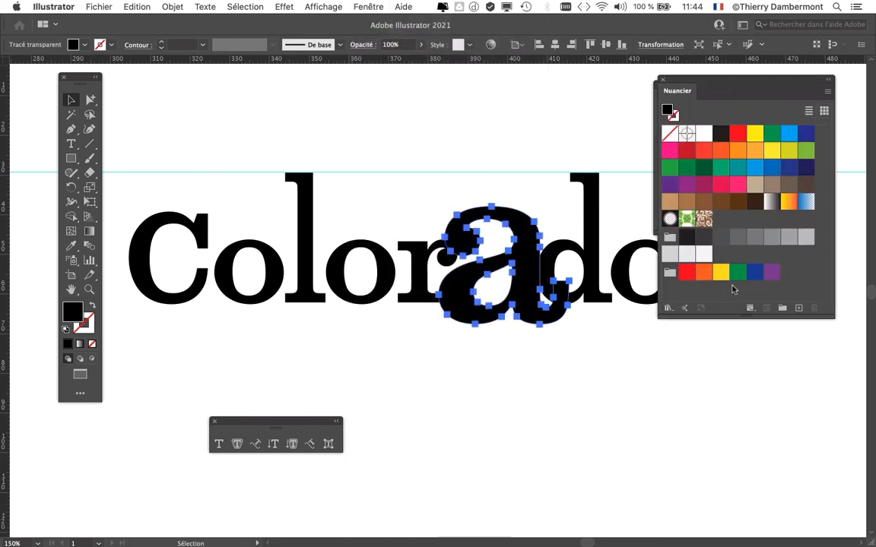
Fill the letter a with the red-orange swatch C=0 M=80 J=95 N=0, checking the colour with the letter deselected and reselected
click(730, 151)
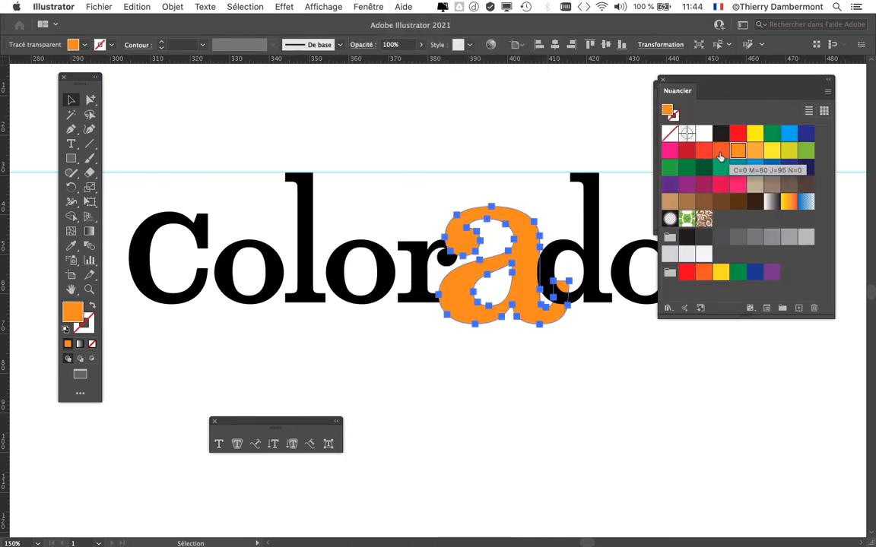
click(719, 151)
click(609, 380)
click(532, 258)
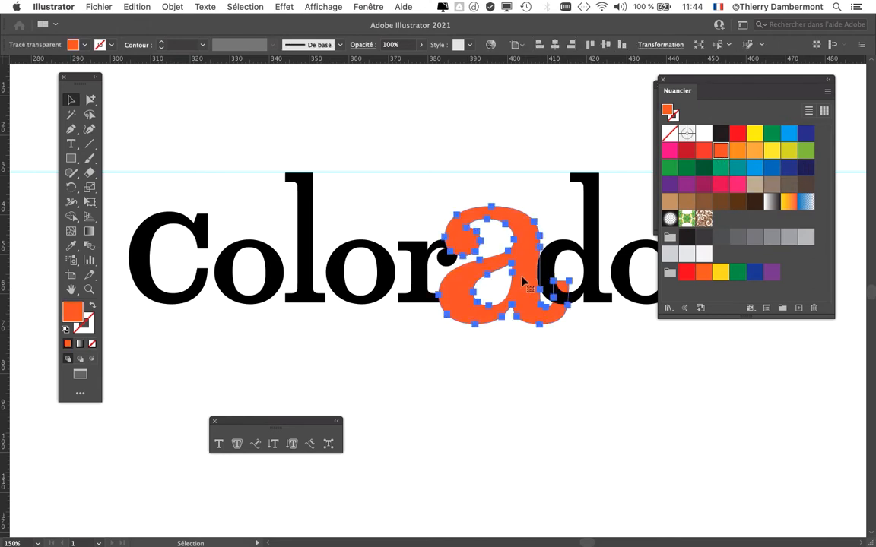
Send the red-orange a behind the other letters (Arrière-plan), move the Nuancier panel clear of the word, and deselect the letter
click(173, 6)
mouse_move(182, 33)
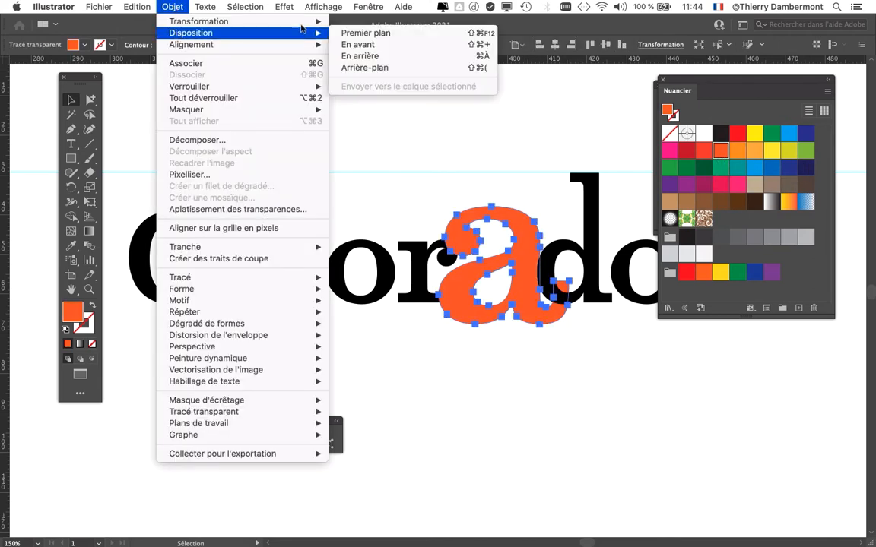
click(367, 67)
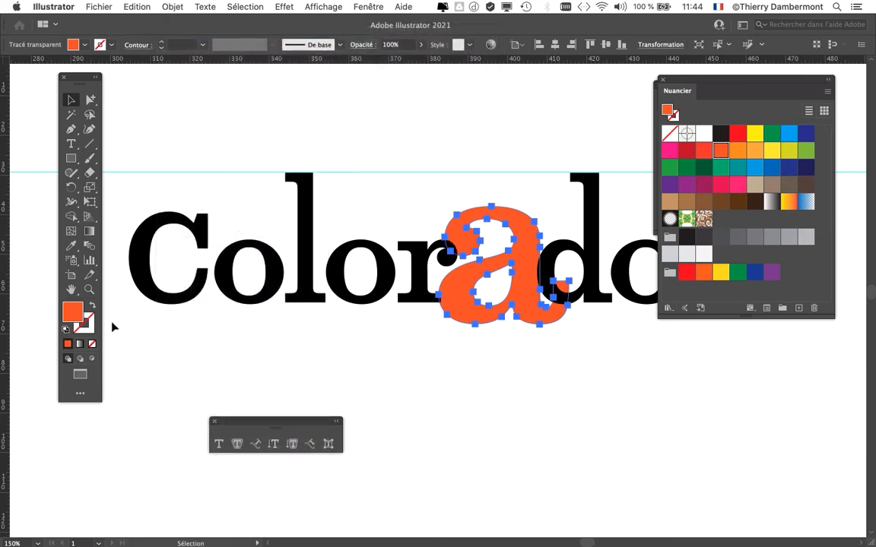
click(433, 381)
click(542, 320)
drag(723, 83, 748, 356)
click(501, 355)
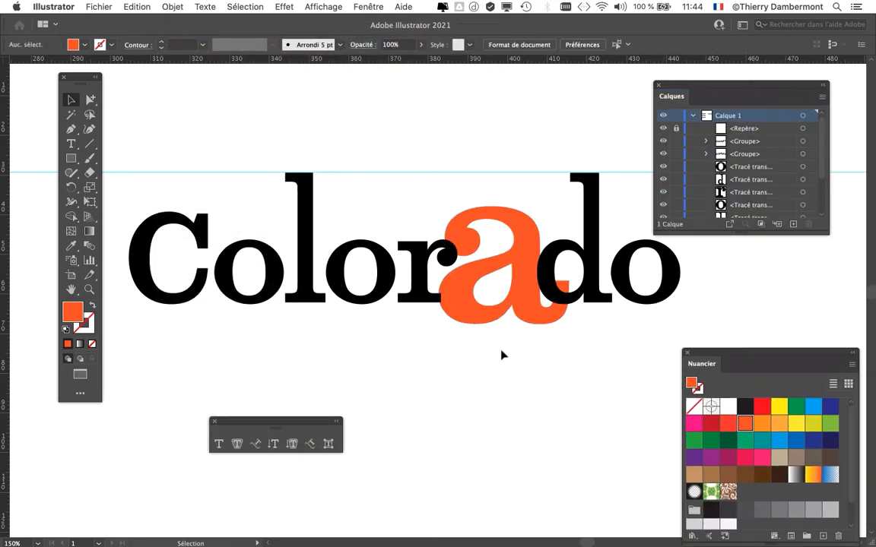
click(483, 325)
key(super+t)
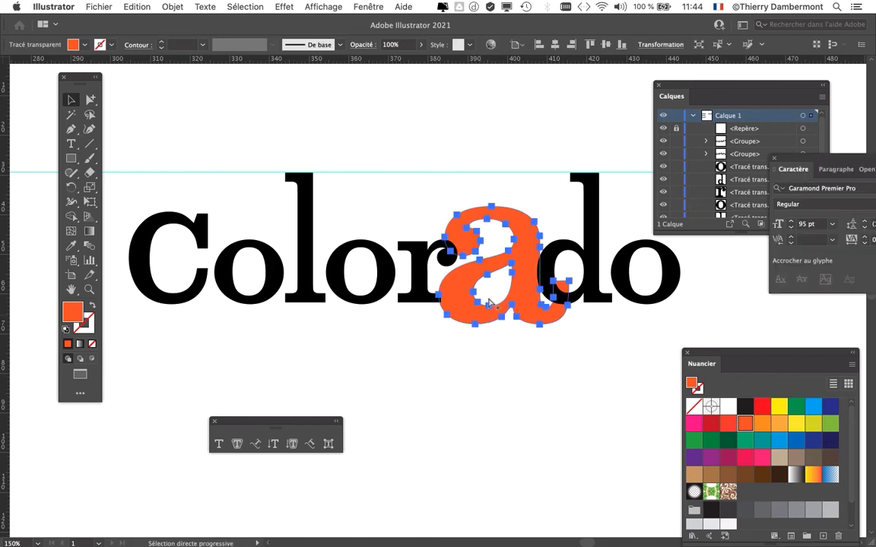
click(774, 159)
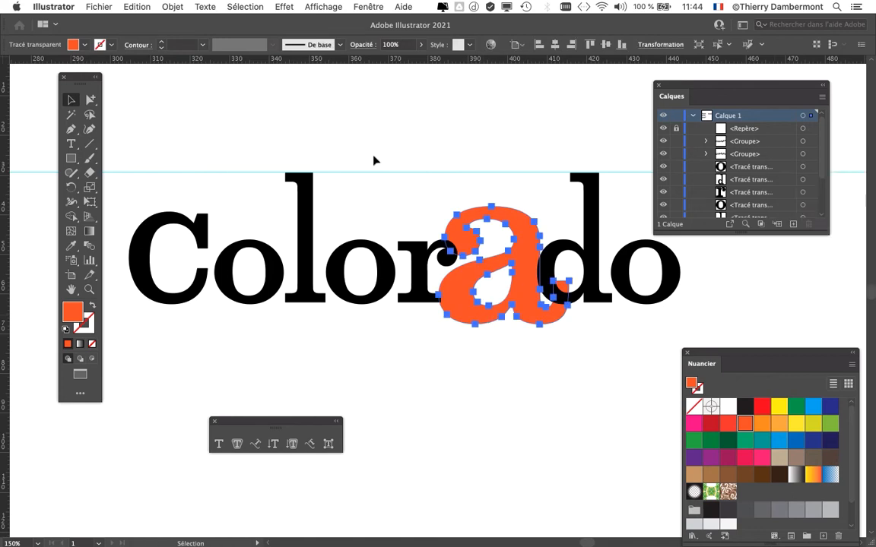
click(90, 201)
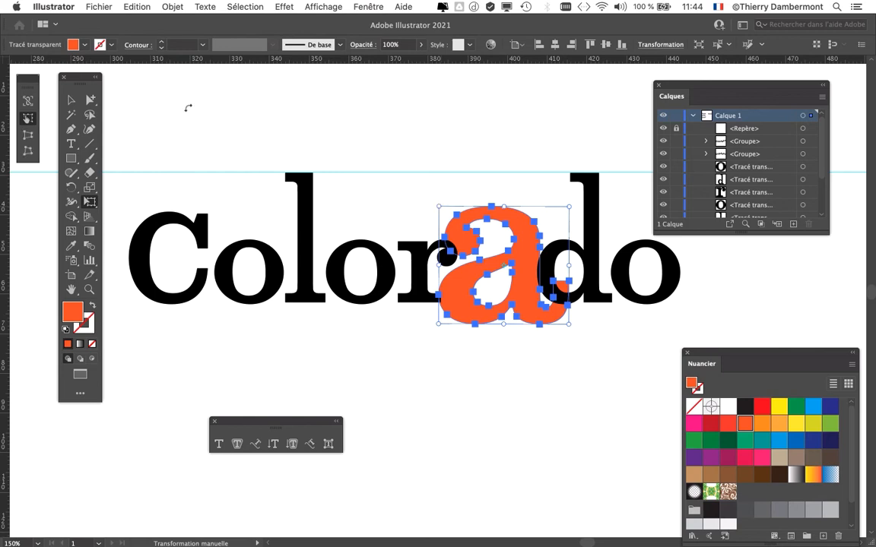
click(71, 100)
click(465, 364)
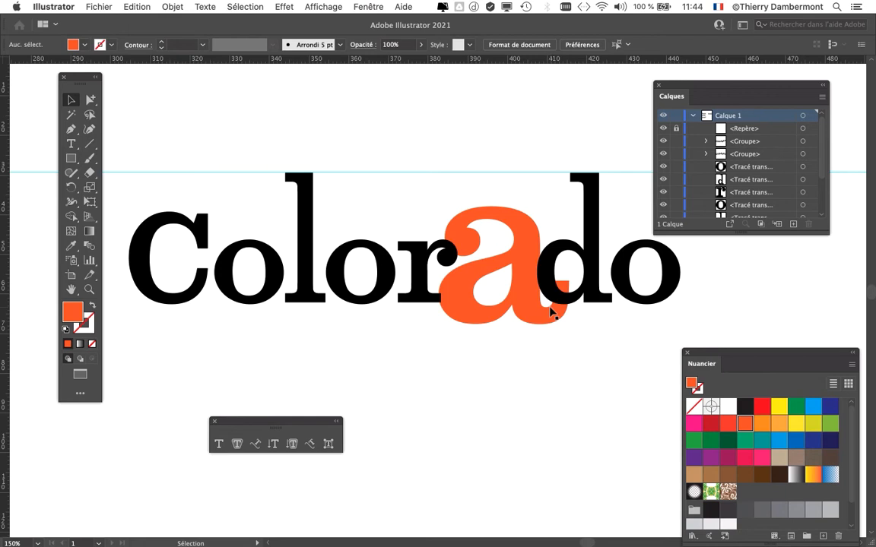
Enlarge the letter a slightly from its upper-left corner with Free Transform (Transformation manuelle)
scroll(551, 310, up, 1)
drag(497, 390, 443, 390)
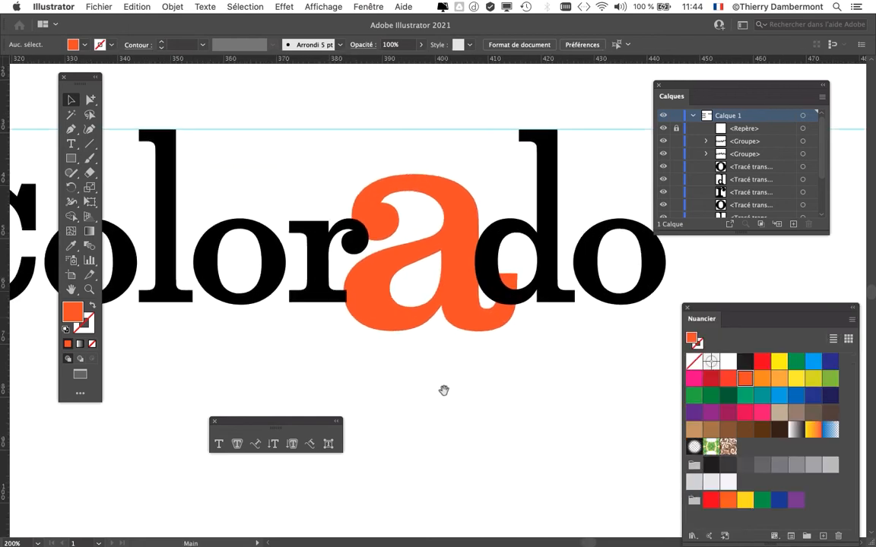
click(377, 325)
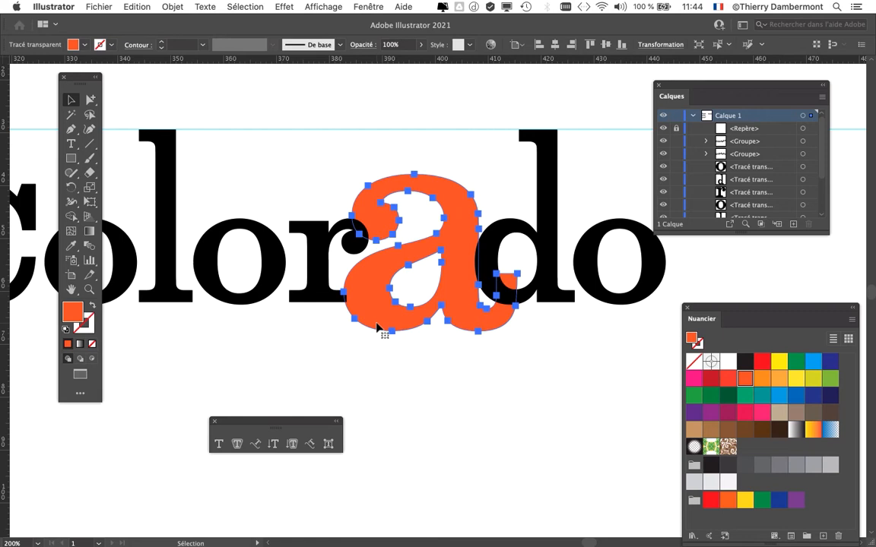
click(424, 377)
click(401, 327)
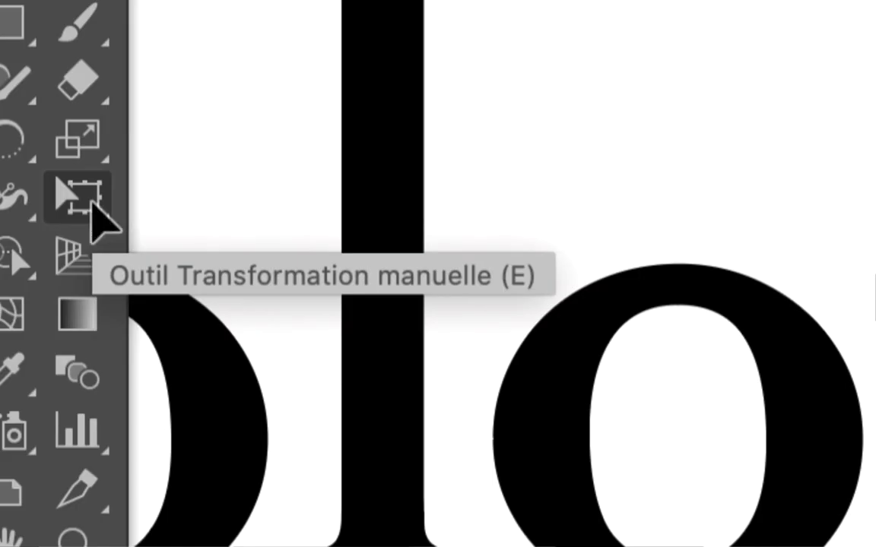
click(92, 203)
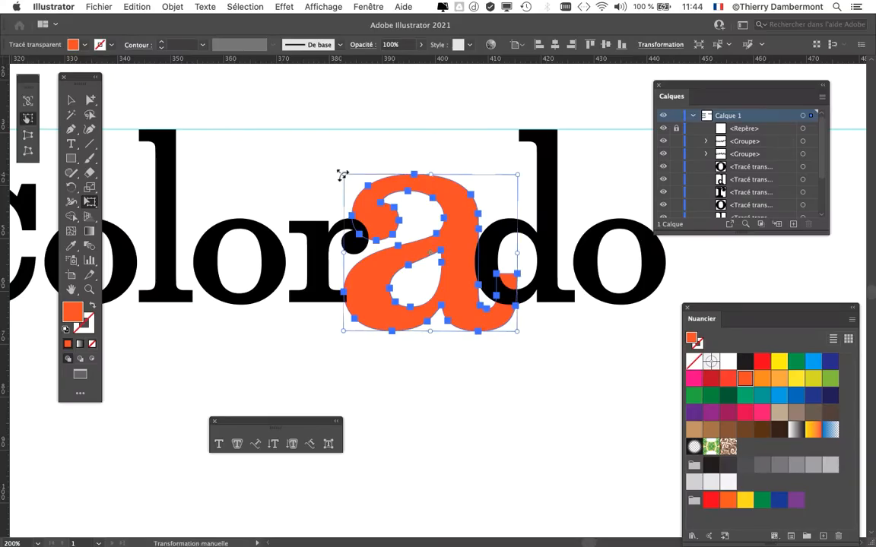
drag(342, 175, 343, 155)
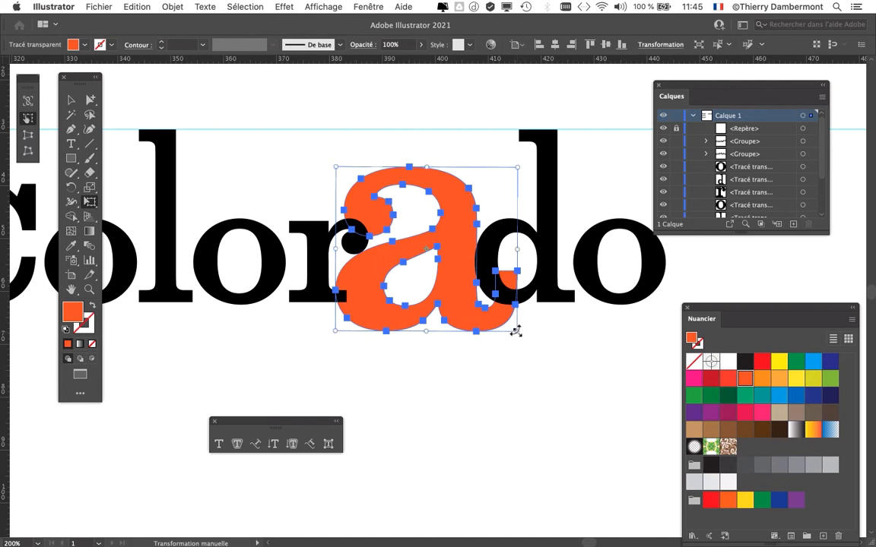
Resize the a proportionally about its centre until it overlaps the r and d a little more, and deselect it
drag(516, 332, 608, 414)
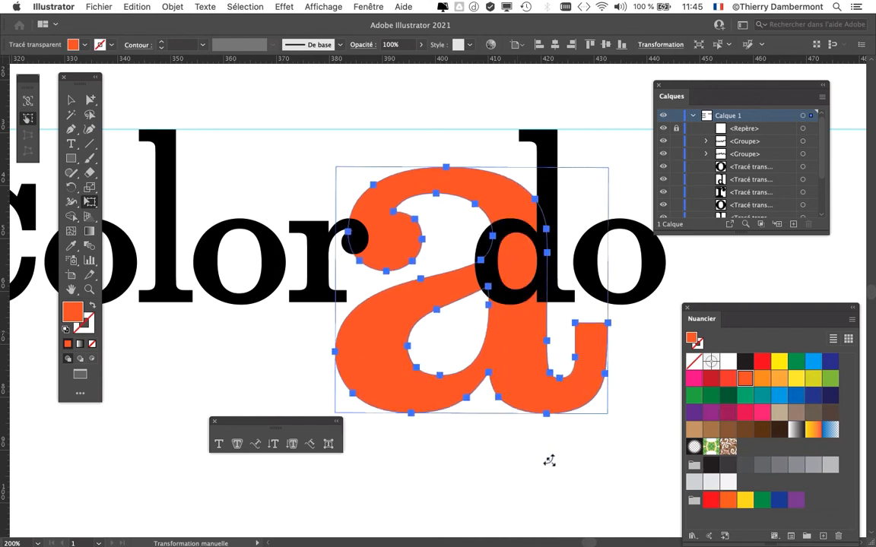
drag(548, 460, 534, 361)
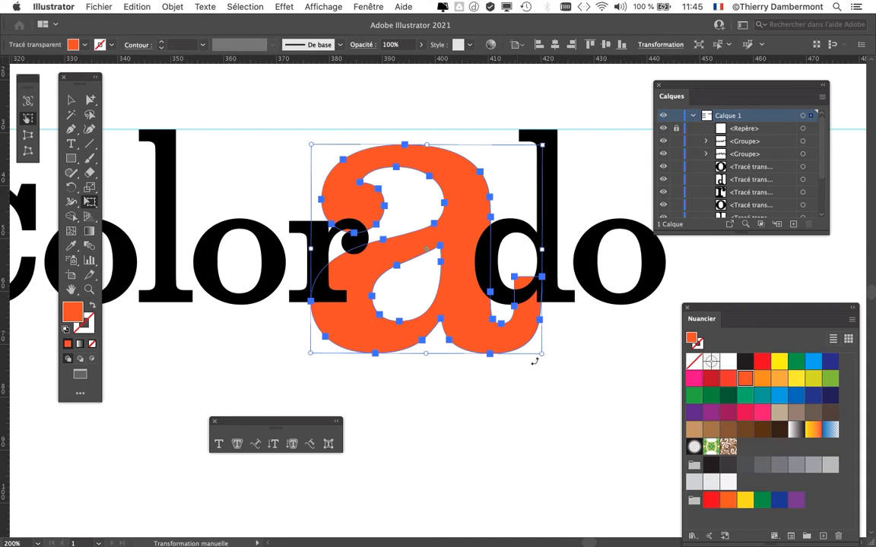
mouse_move(539, 355)
mouse_down()
mouse_move(504, 347)
mouse_move(461, 303)
mouse_move(476, 295)
mouse_move(525, 346)
mouse_up()
key(v)
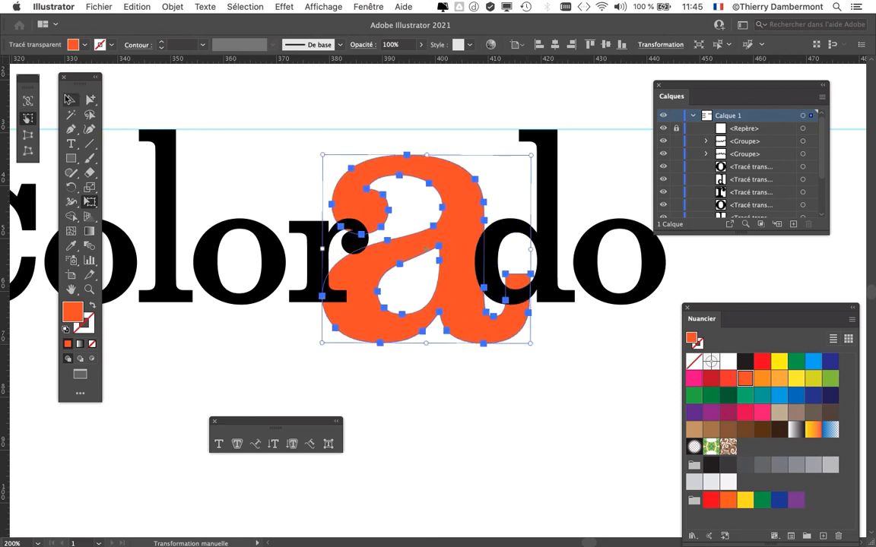
click(276, 117)
Move the Calques and Nuancier panels away from the artwork to uncover the whole word Colorado
scroll(460, 370, down, 3)
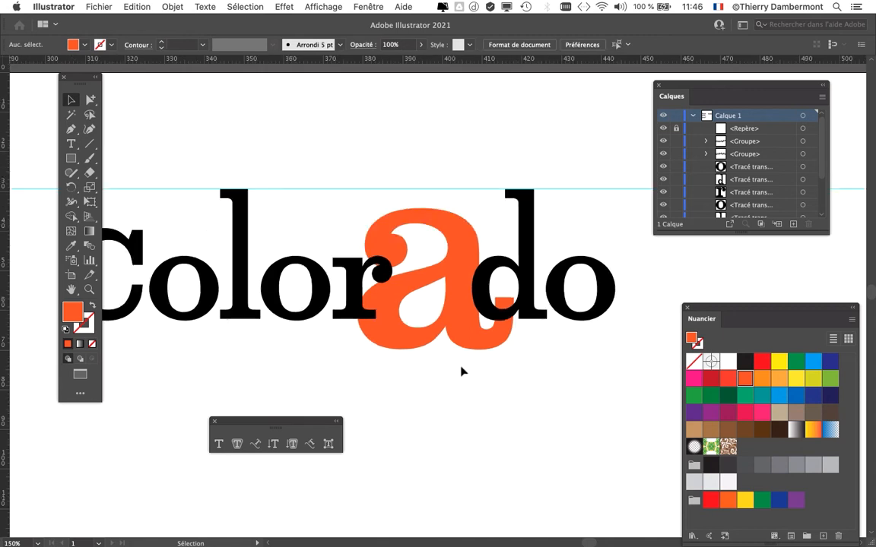
drag(471, 382, 482, 369)
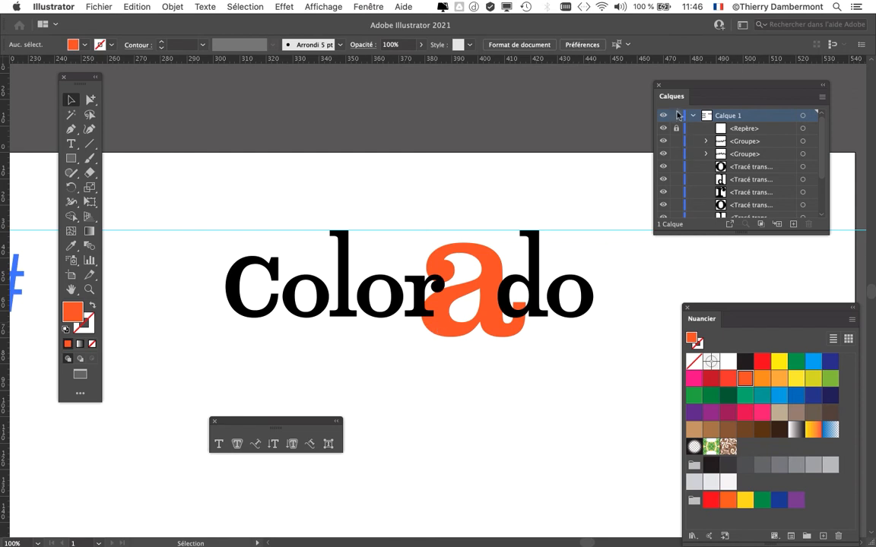
drag(675, 91, 721, 85)
scroll(407, 319, up, 1)
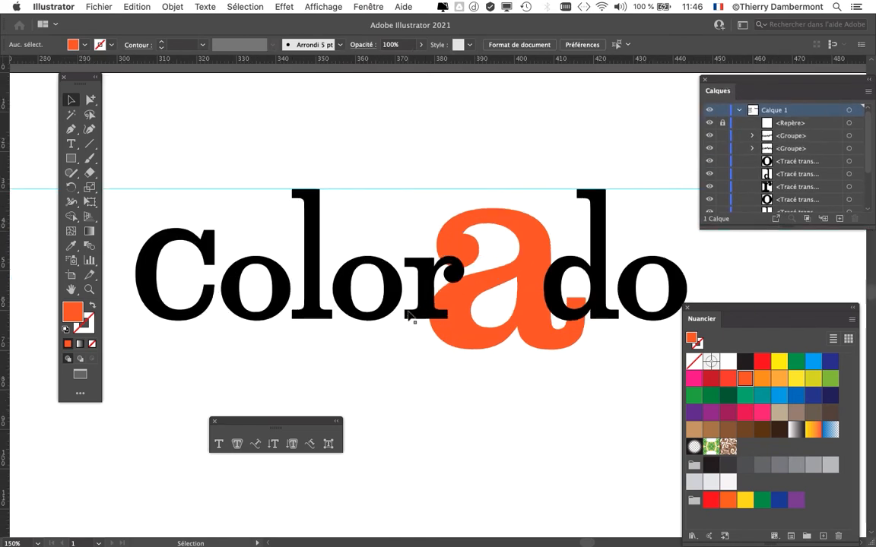
drag(704, 314, 731, 332)
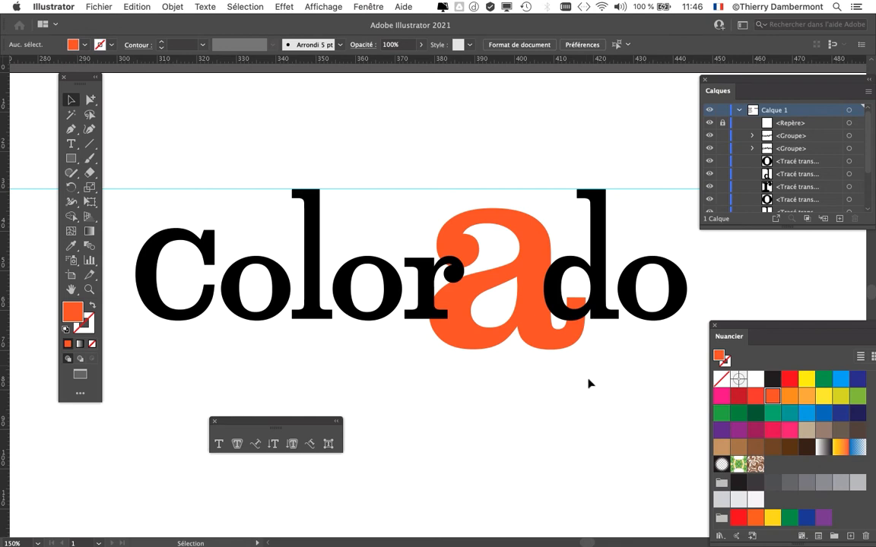
scroll(585, 385, down, 1)
drag(504, 383, 423, 351)
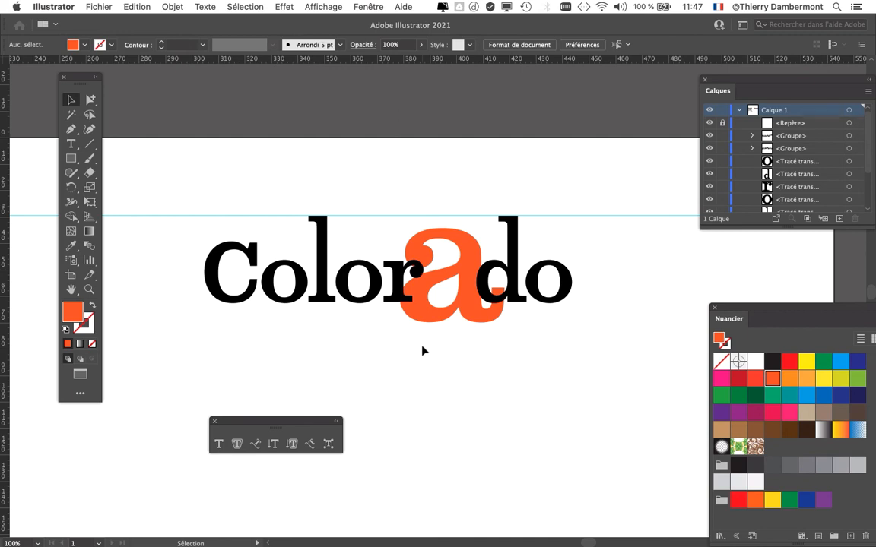
Save the document under the new name intro texte - 06.ai in Adobe Illustrator format, accepting the default options
click(99, 7)
click(166, 121)
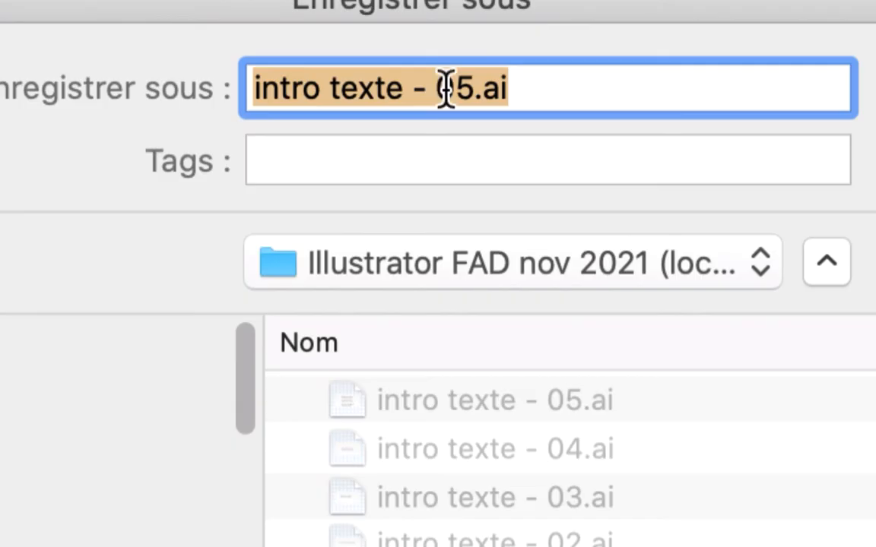
click(445, 89)
key(shift+Right)
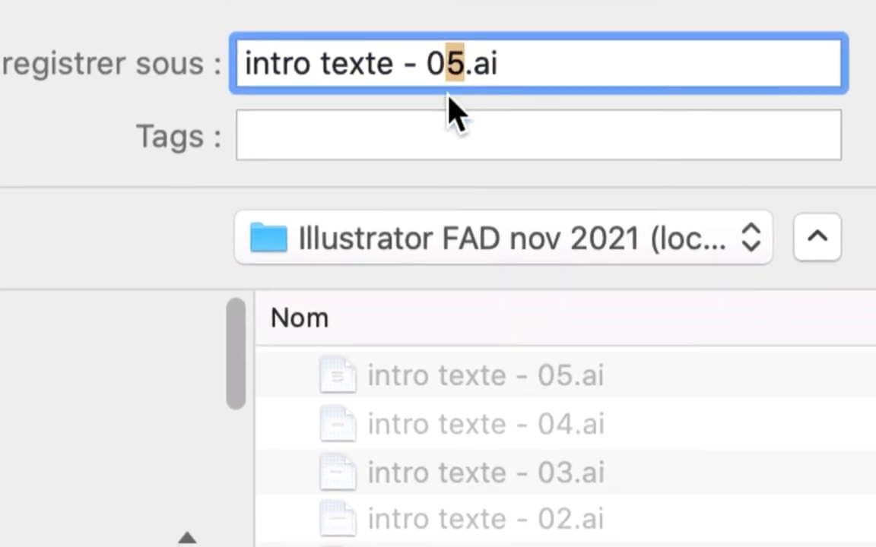
text(6)
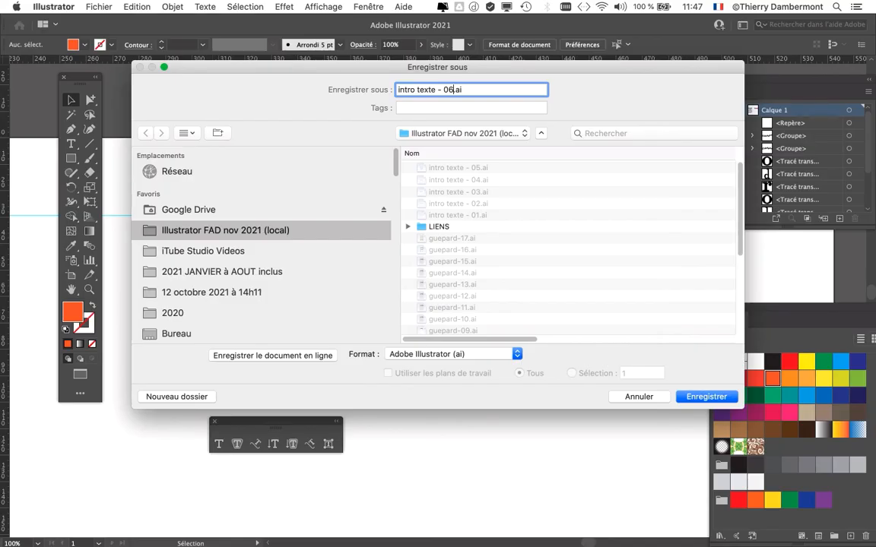
key(Return)
key(Return)
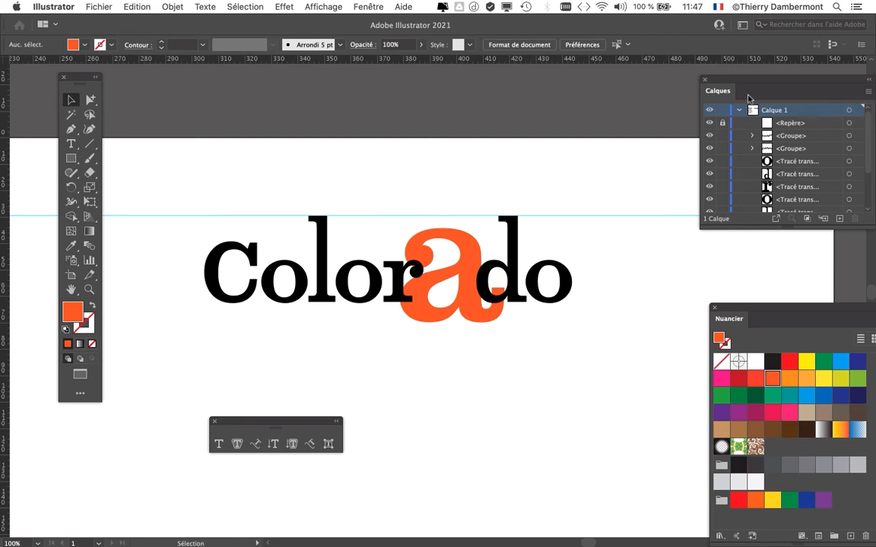
Enlarge the Calques panel to list every object of Calque 1, and move it clear of the word Colorado
drag(743, 84, 654, 64)
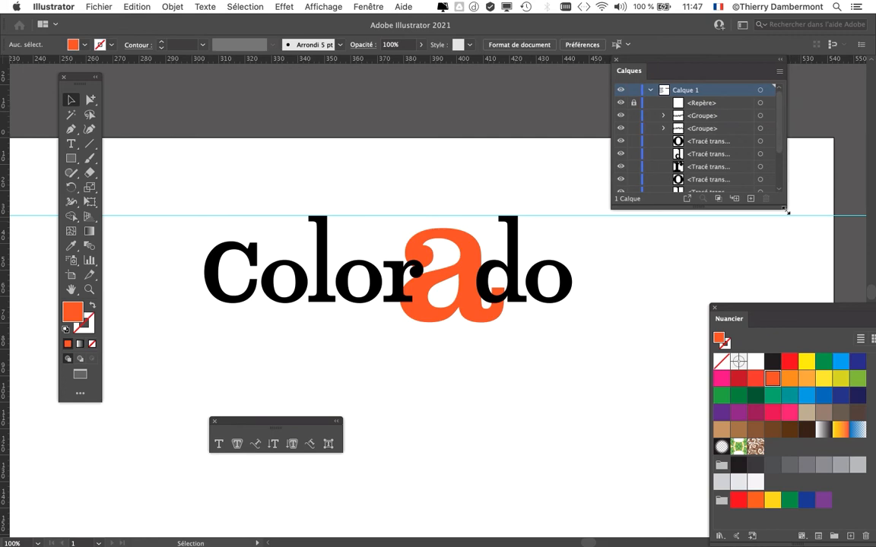
drag(787, 208, 844, 337)
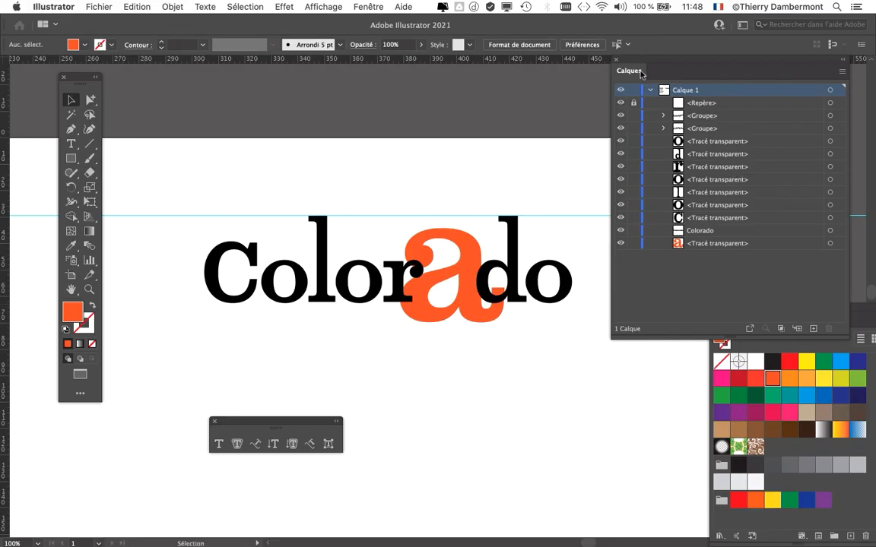
drag(627, 70, 679, 94)
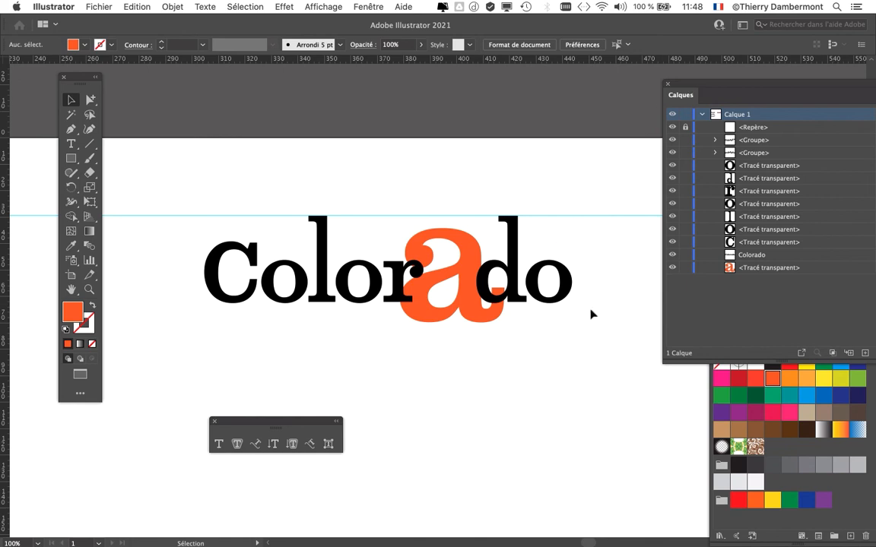
scroll(551, 319, down, 1)
drag(488, 342, 430, 271)
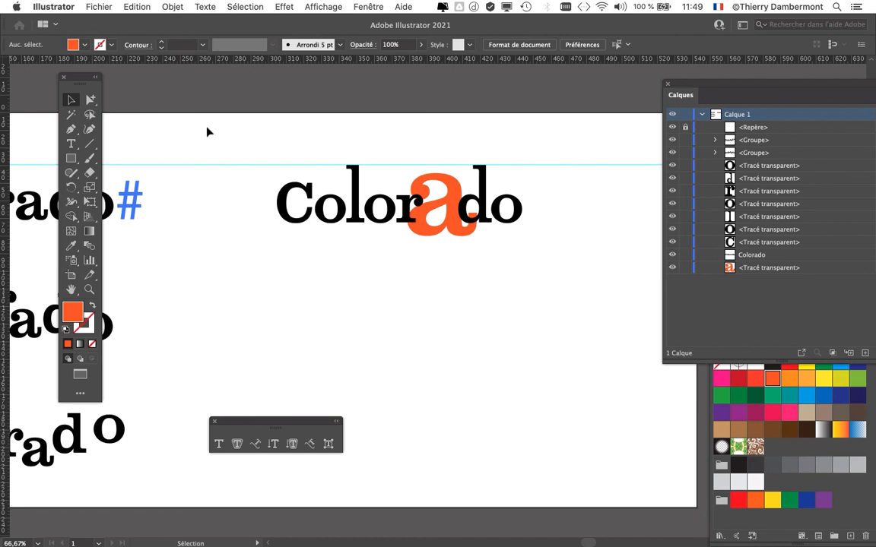
Select the whole word Colorado, deselect it, and select letters such as the o and l individually to examine them as separate objects
drag(264, 143, 536, 266)
click(360, 271)
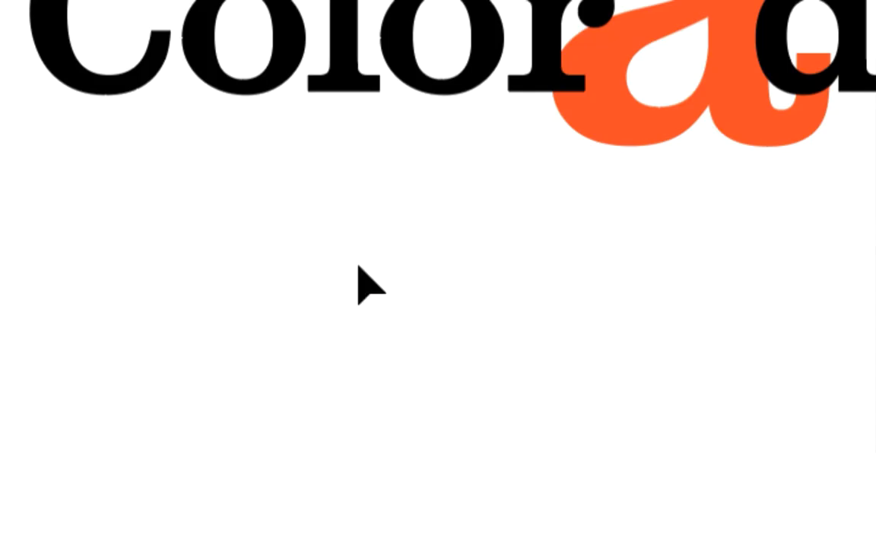
click(317, 232)
click(390, 231)
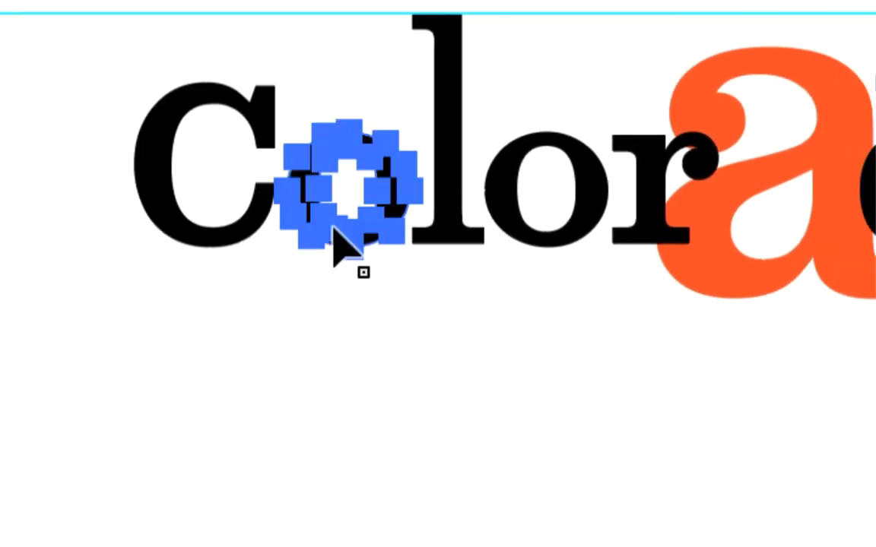
click(525, 232)
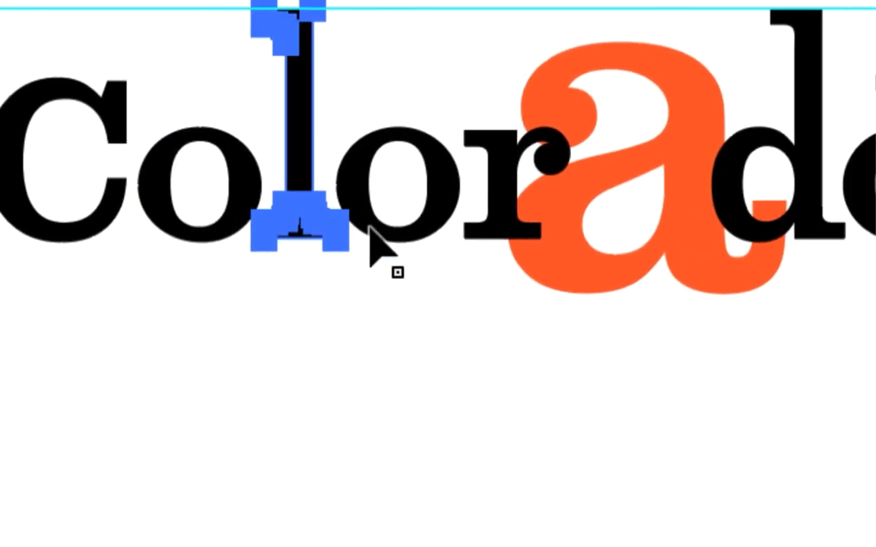
click(371, 228)
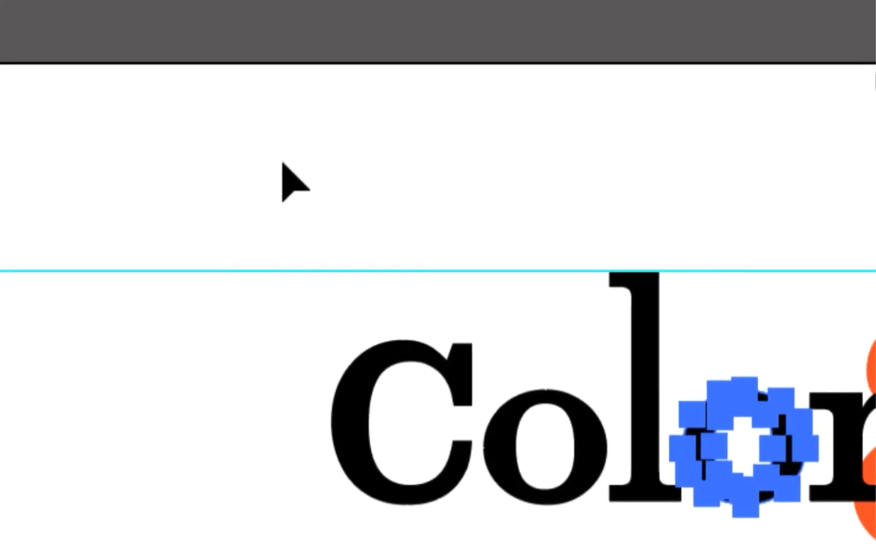
Select all the letters of the word Colorado together, including the red-orange a
drag(282, 163, 875, 546)
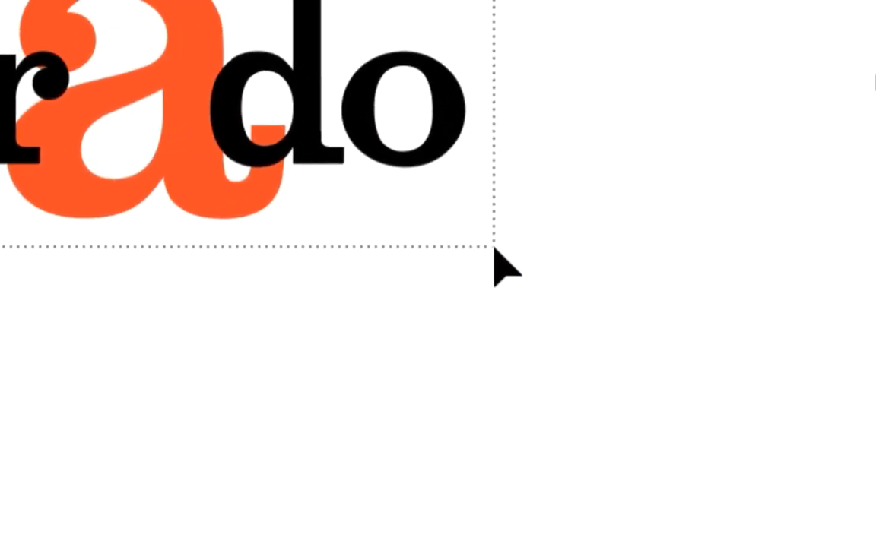